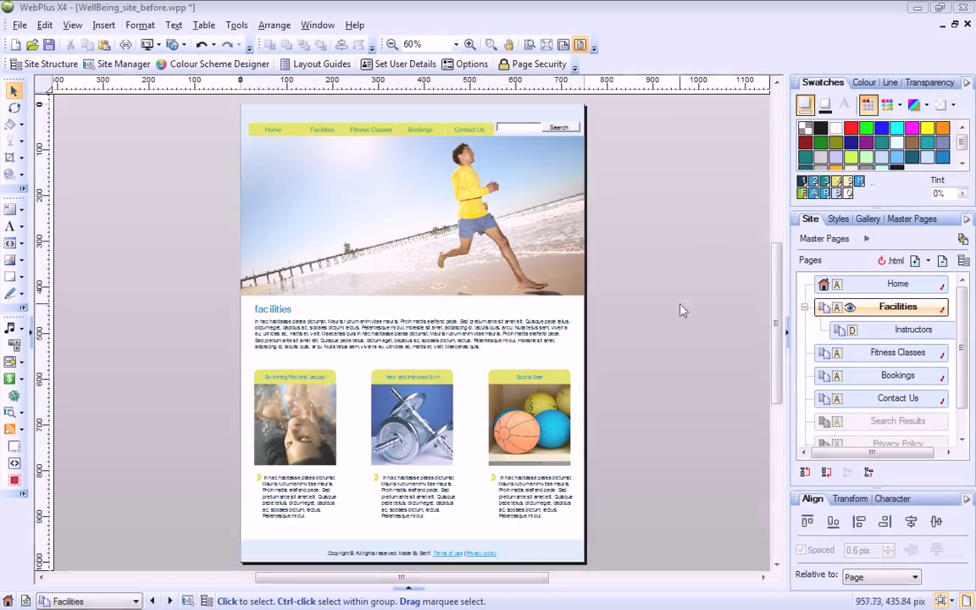
Select the beach runner header photo at the top of the Facilities page
click(398, 212)
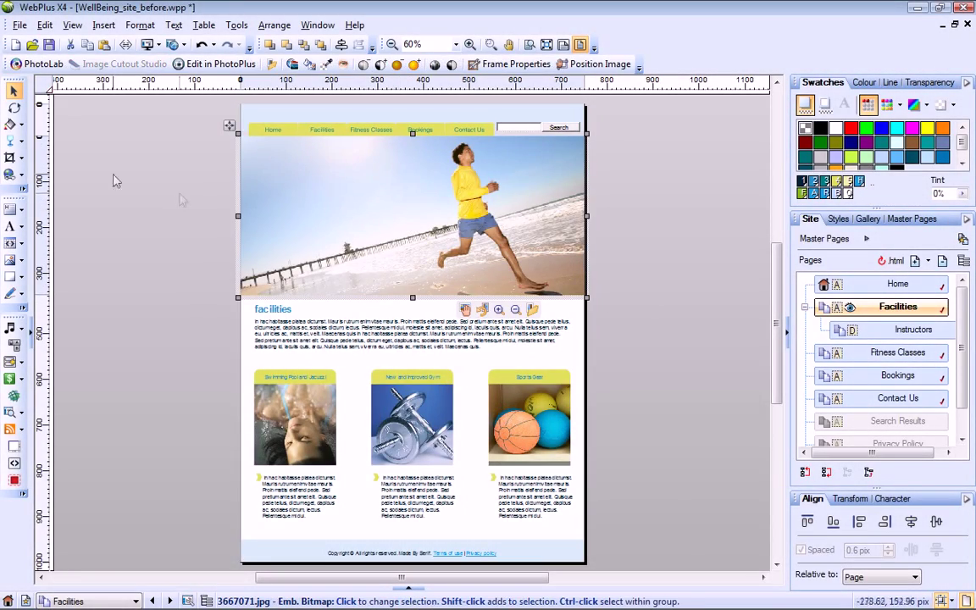
Open the beach photo in PhotoLab and enable White Balance with Temp 5995
click(39, 64)
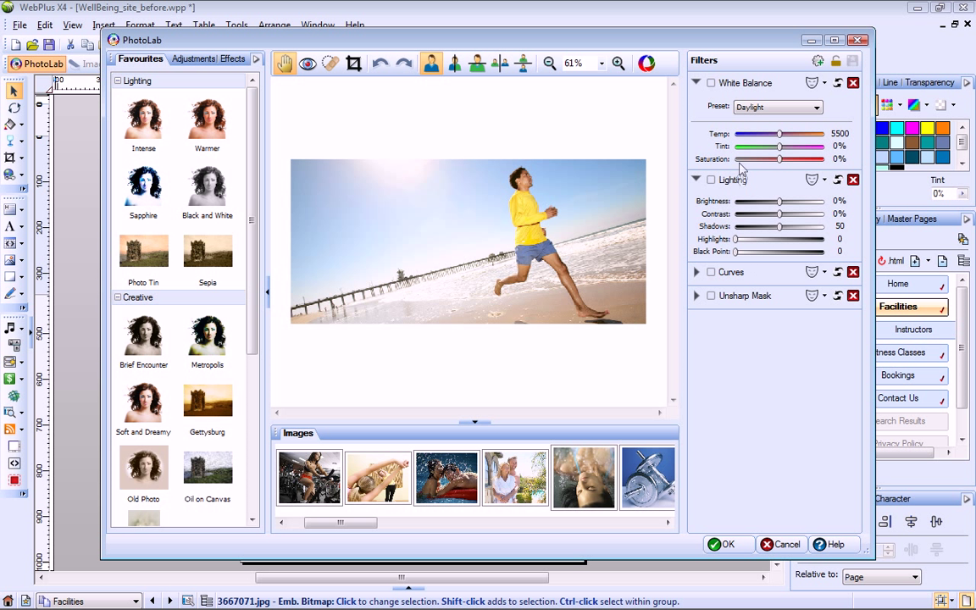
click(712, 84)
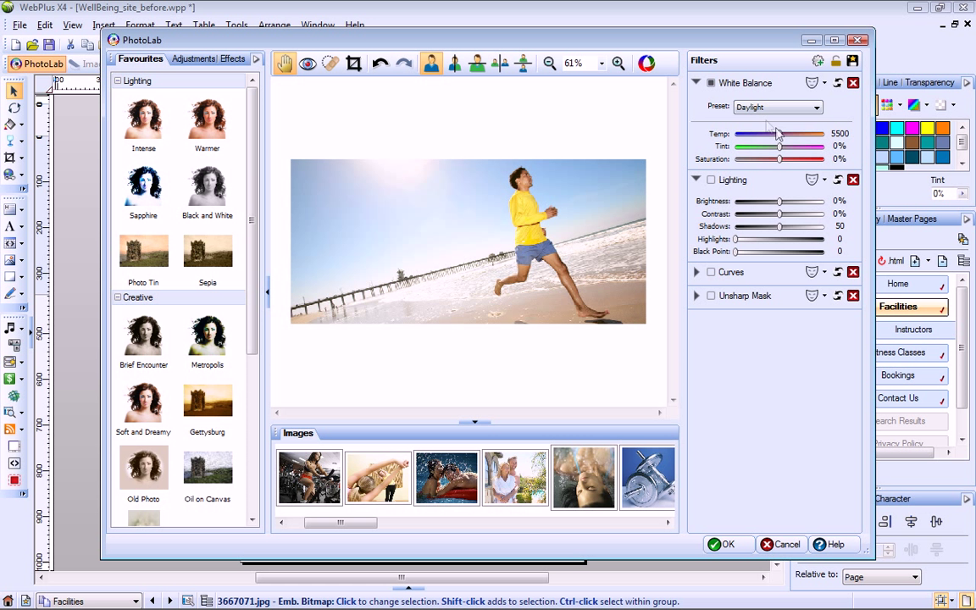
mouse_move(780, 134)
mouse_down()
mouse_move(796, 140)
mouse_move(786, 141)
mouse_up()
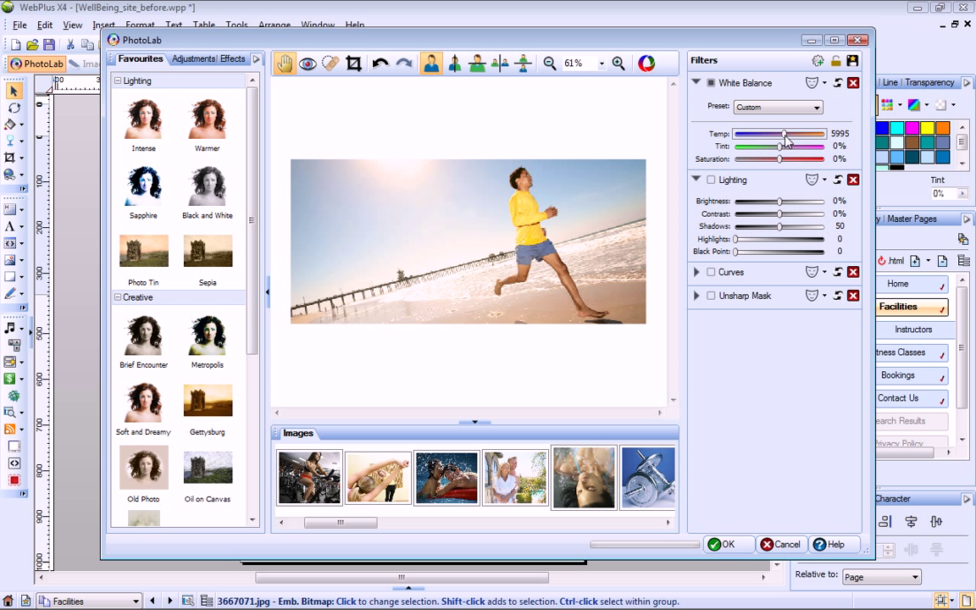
Show a split before/after preview of the beach photo, move the divider, and zoom in twice
click(455, 65)
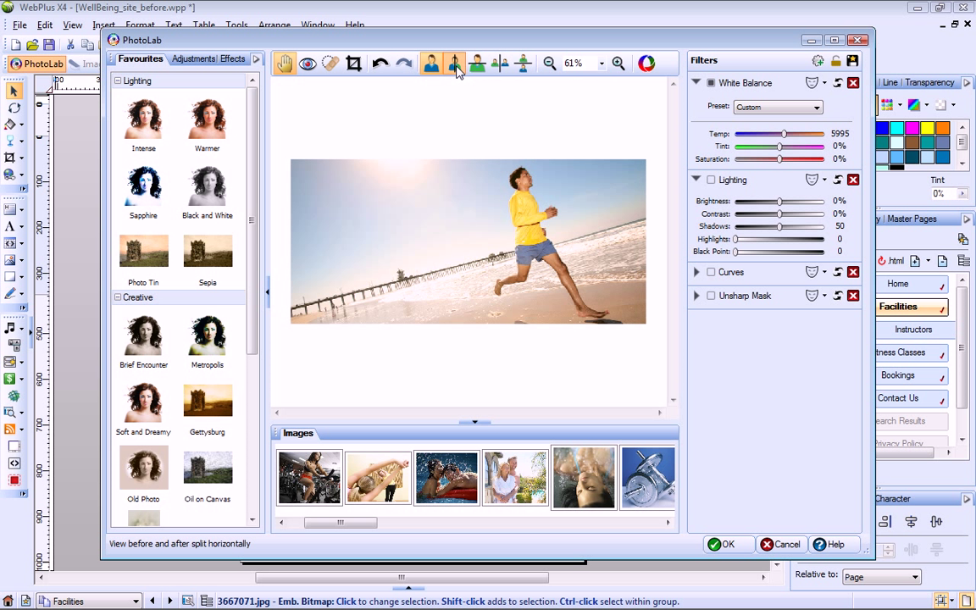
mouse_move(468, 89)
mouse_down()
mouse_move(514, 89)
mouse_move(483, 92)
mouse_up()
click(618, 64)
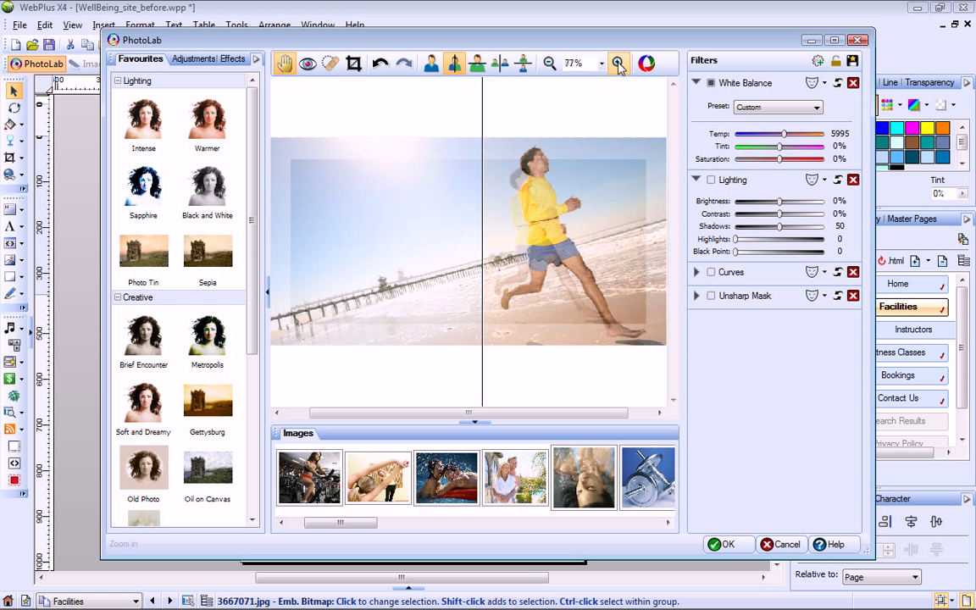
click(619, 65)
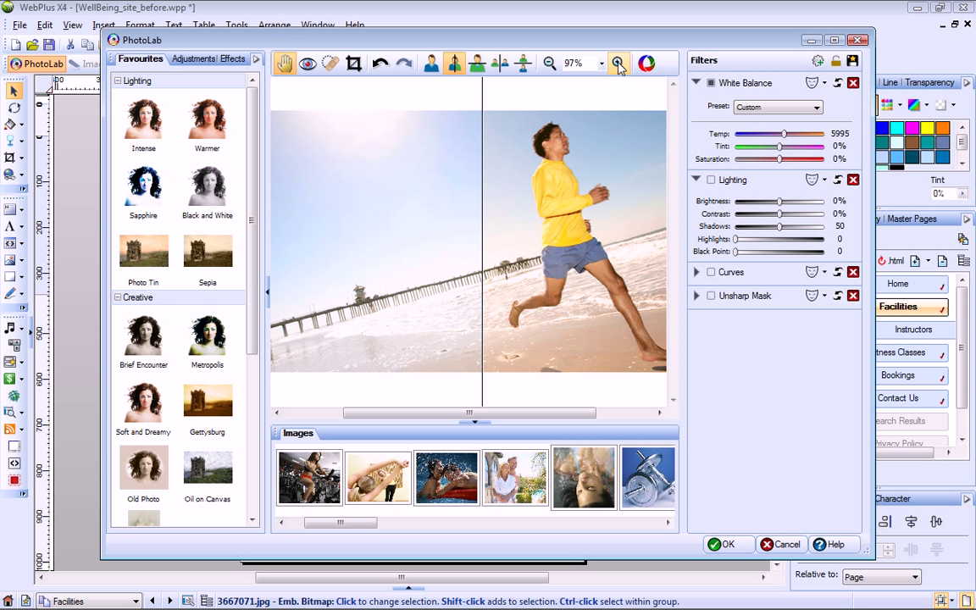
Reset White Balance to Daylight, then delete the White Balance, Lighting, Curves and Unsharp Mask filters
click(711, 83)
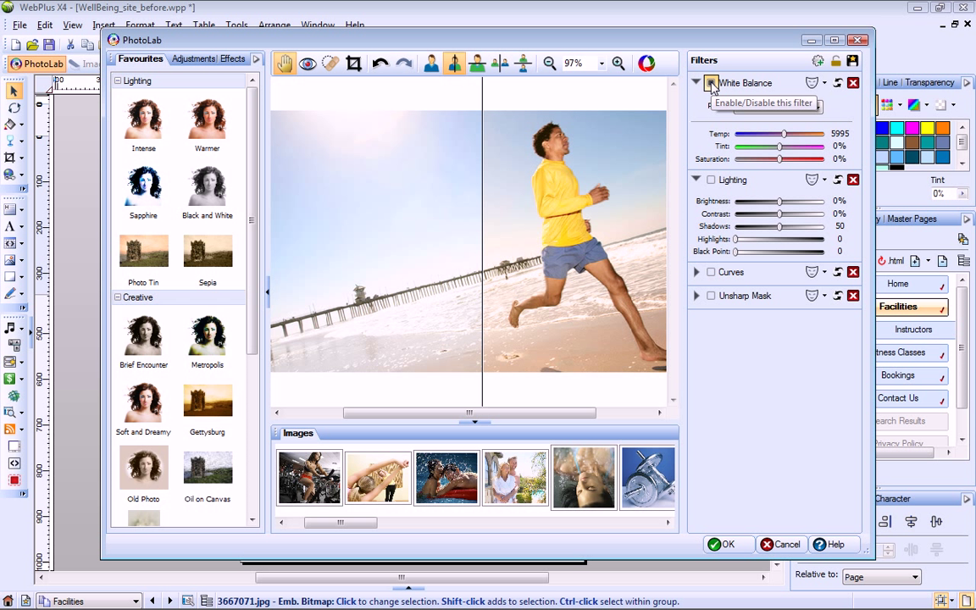
click(838, 84)
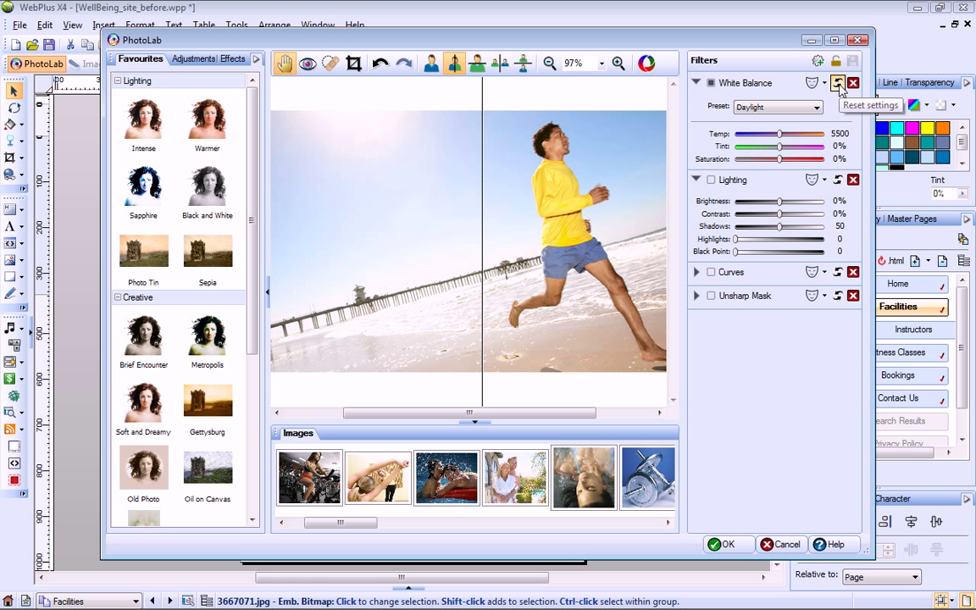
click(853, 83)
click(853, 83)
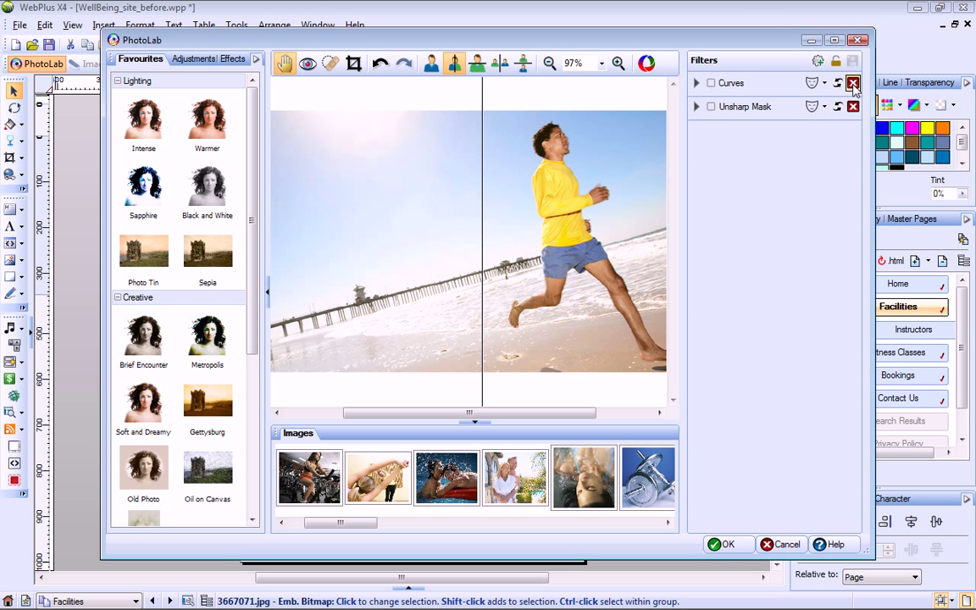
click(853, 83)
click(853, 83)
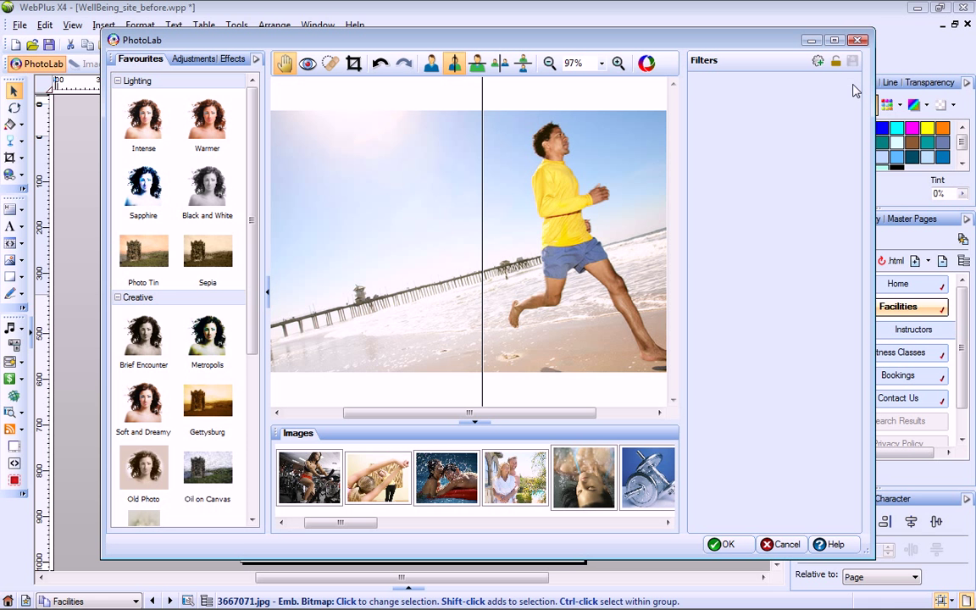
Try the Channel Mixer adjustment on the beach photo, boosting the red channel
click(200, 66)
drag(253, 113, 257, 312)
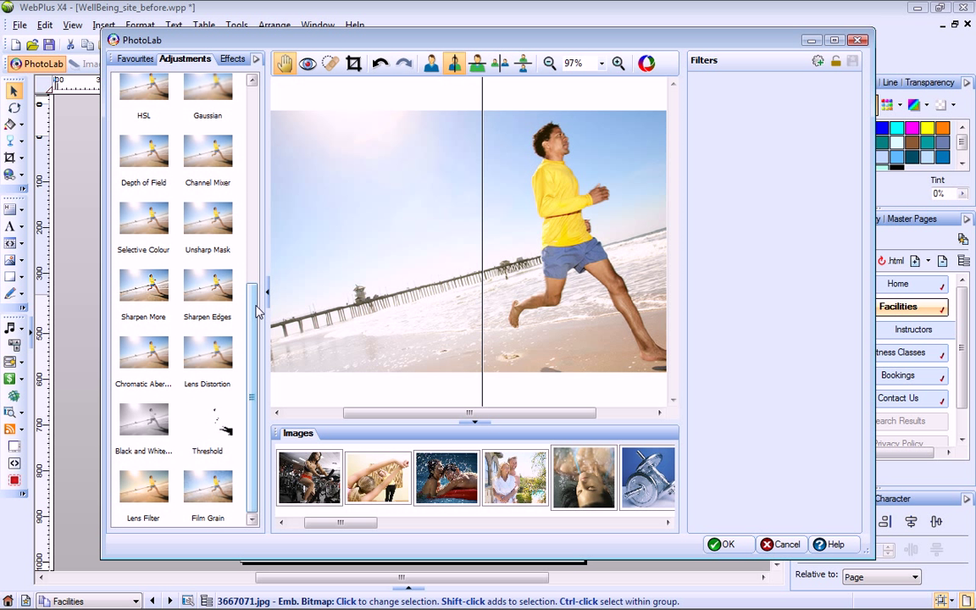
click(216, 155)
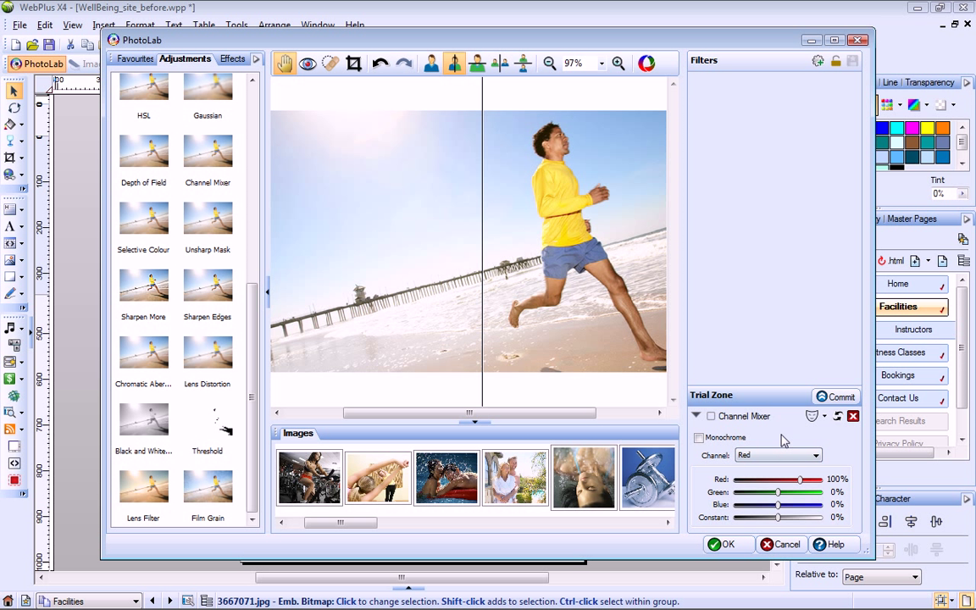
drag(799, 480, 803, 480)
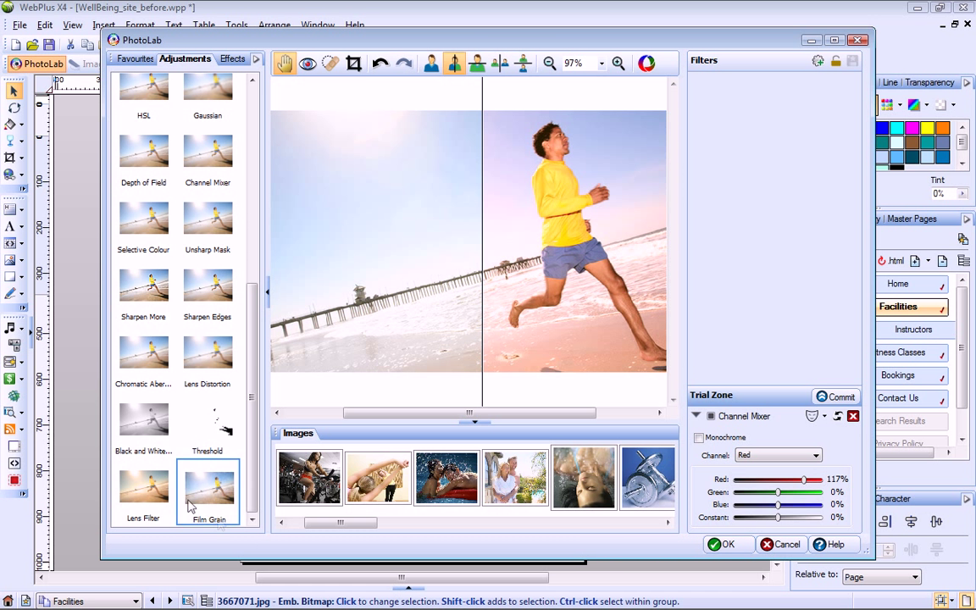
Trial a Lens Filter instead, choose the Sepia/Coffee Filter preset at density 30, and commit it
drag(144, 489, 593, 356)
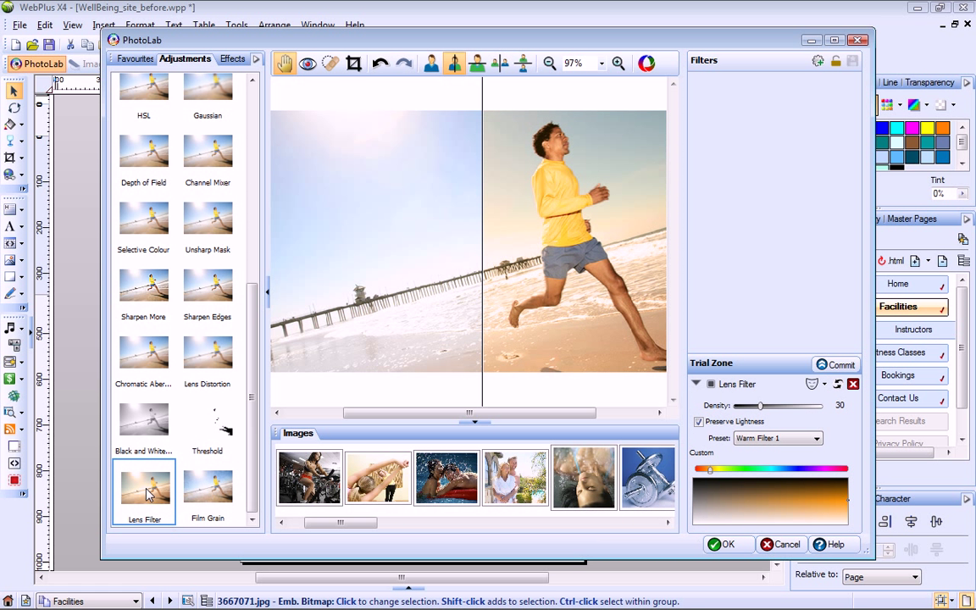
click(816, 438)
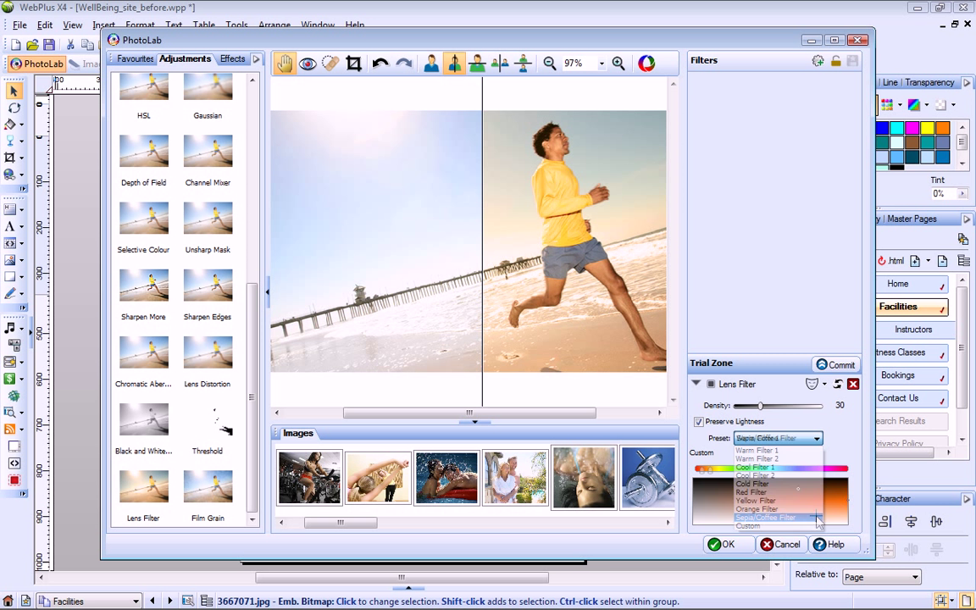
click(763, 519)
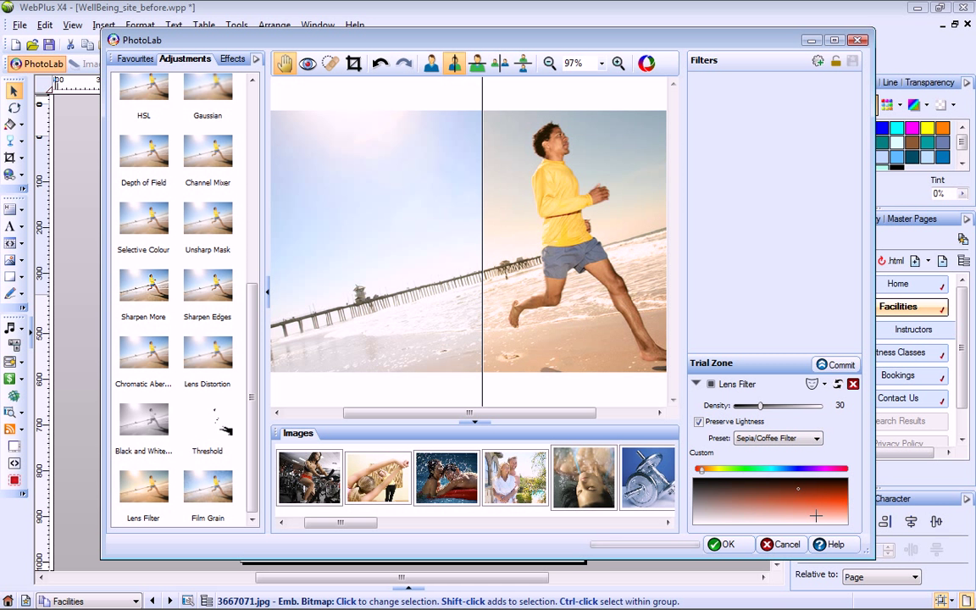
click(837, 365)
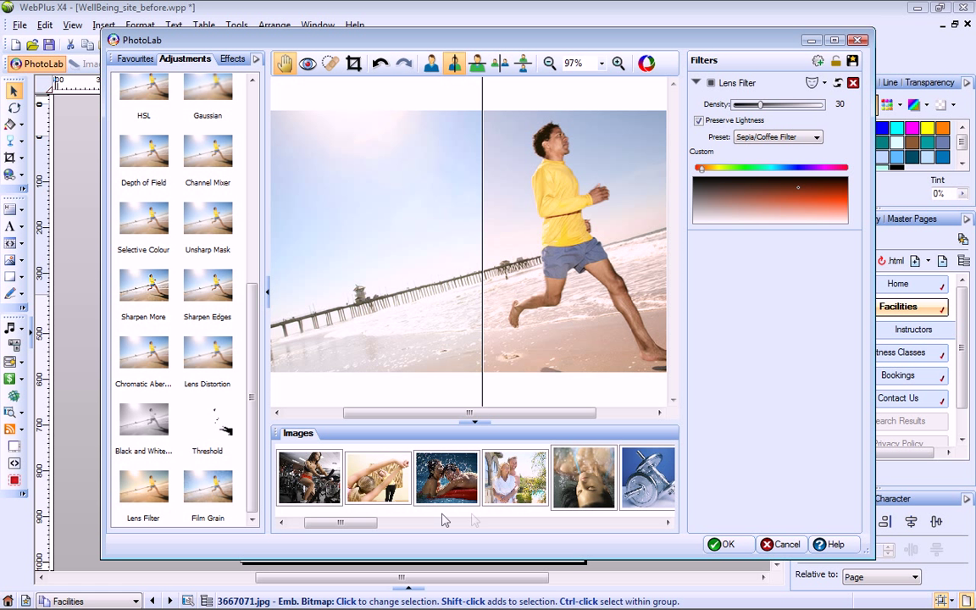
Switch to the yoga woman photo and delete its Unsharp Mask, Curves, Lighting and White Balance filters
drag(359, 524, 324, 529)
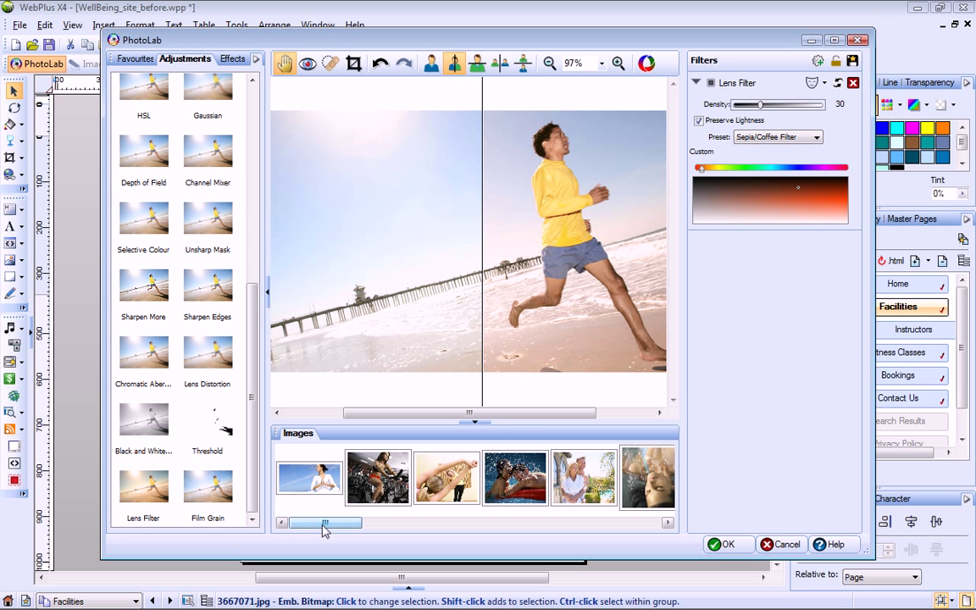
click(316, 481)
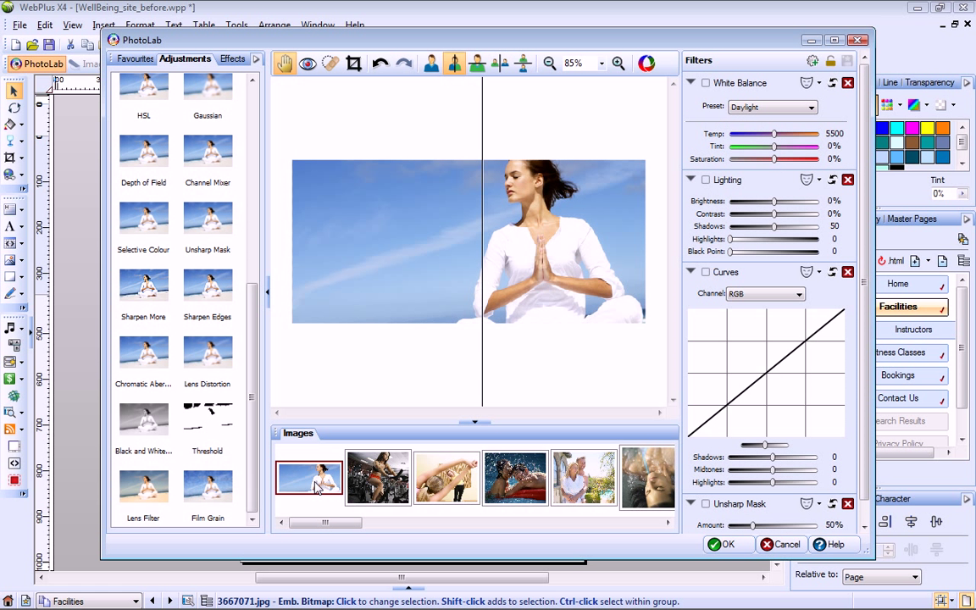
click(847, 503)
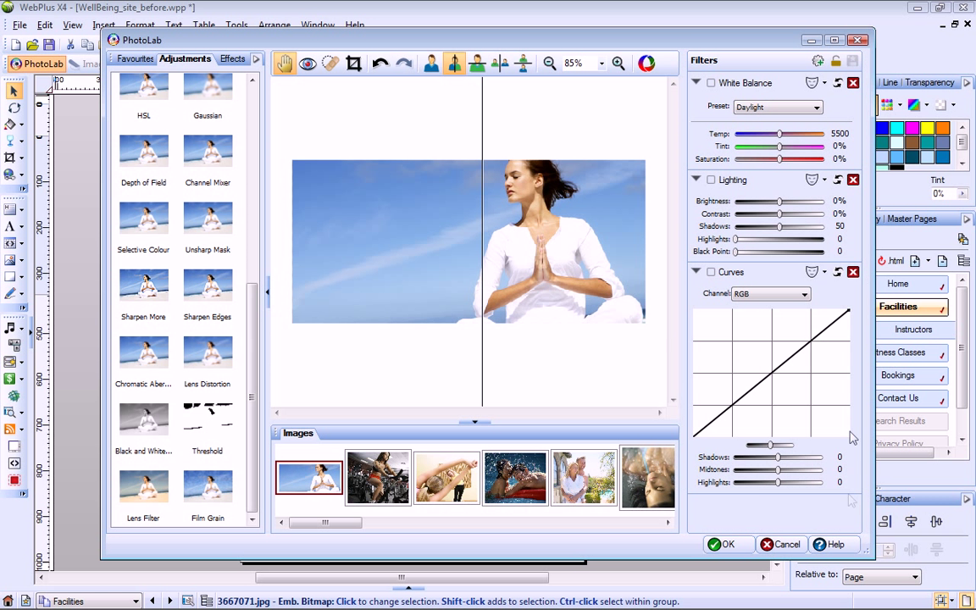
click(852, 272)
click(852, 180)
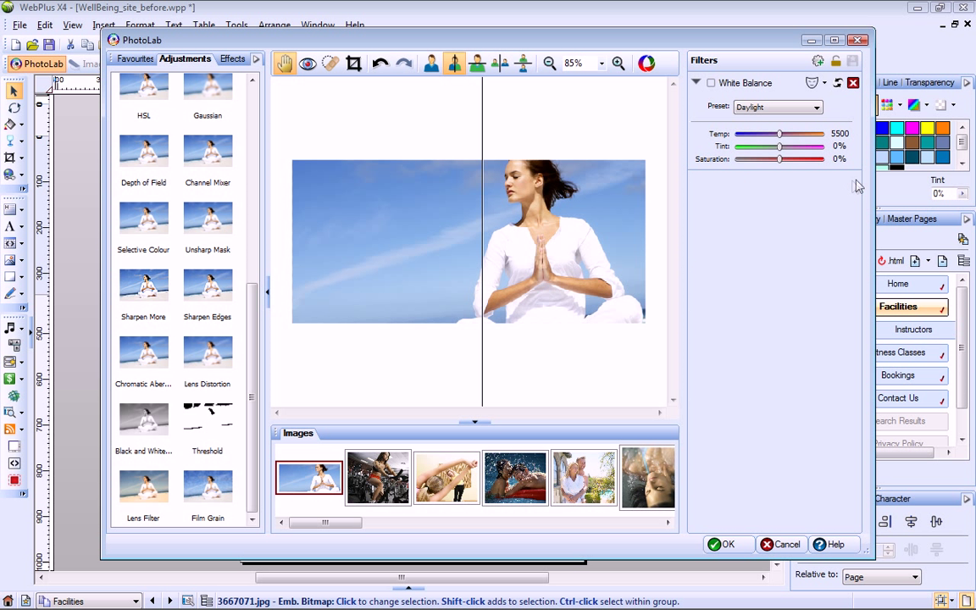
click(852, 82)
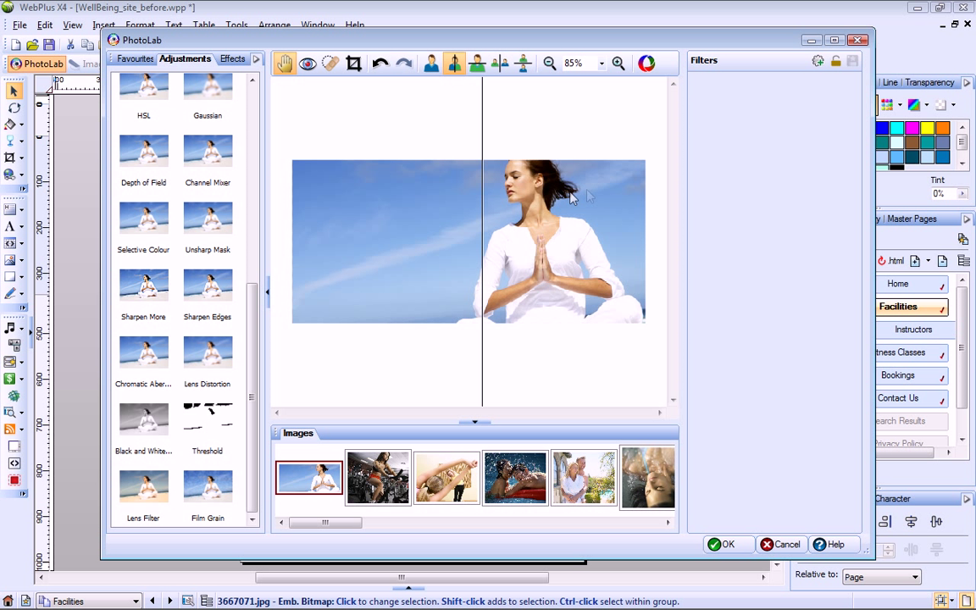
Try Pencil, commit the Oil effect (Scale 8, Accuracy 96), then select the woman-in-water photo
click(241, 63)
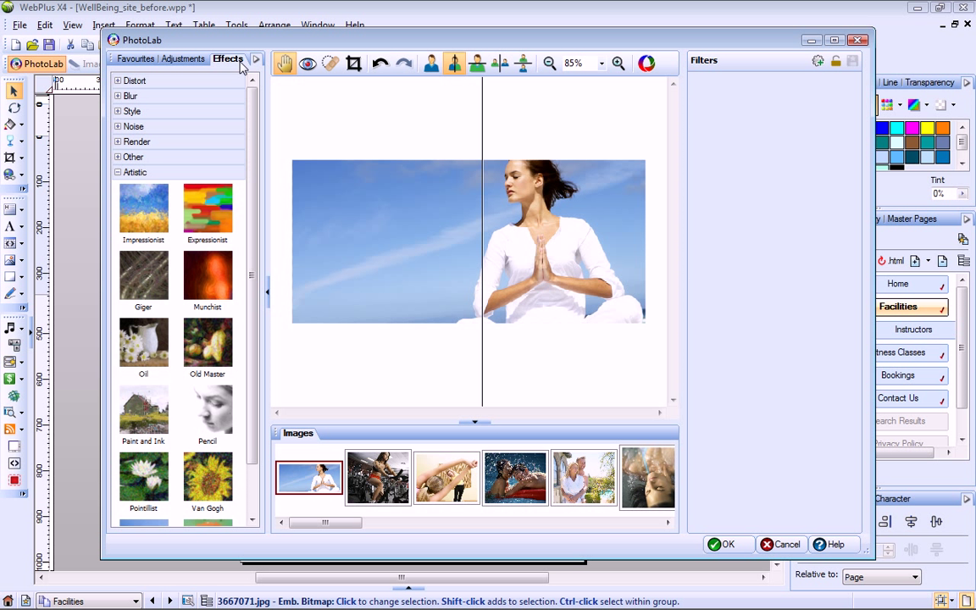
click(206, 416)
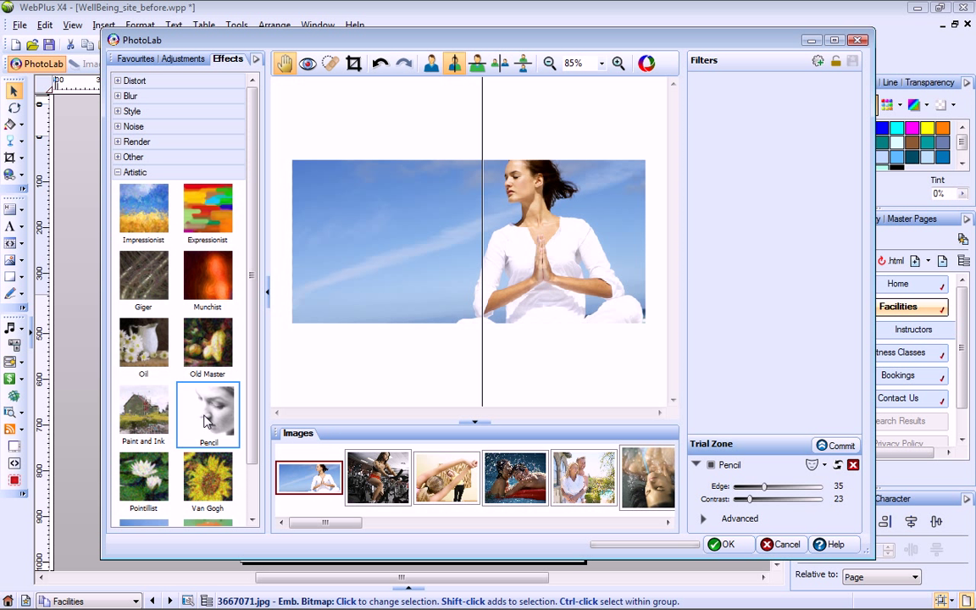
click(146, 352)
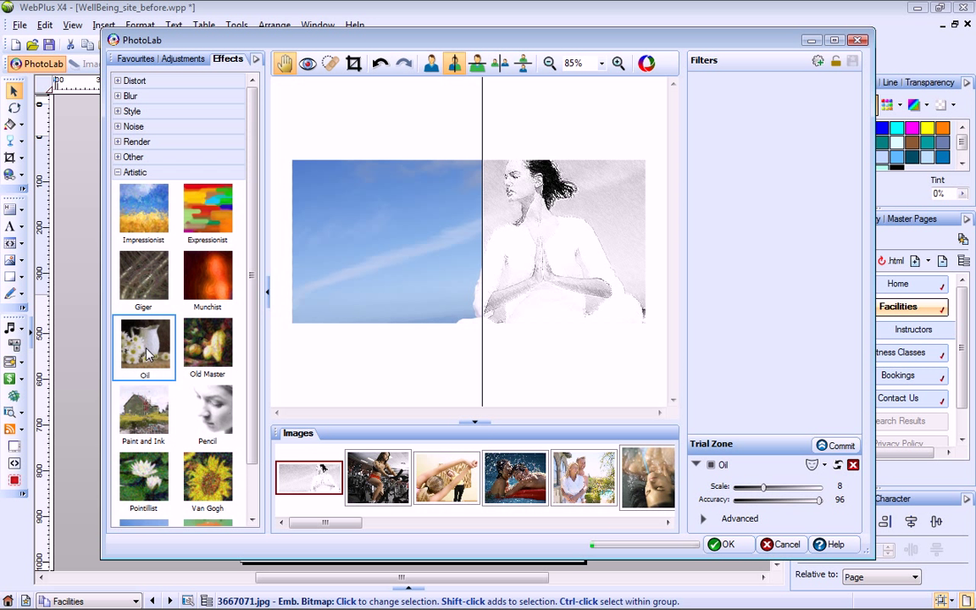
click(839, 446)
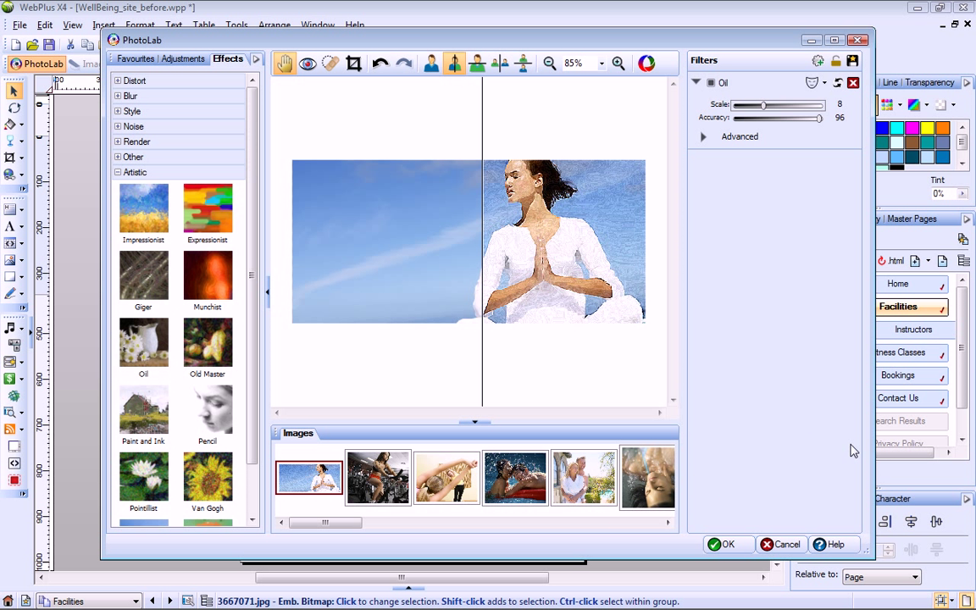
click(646, 485)
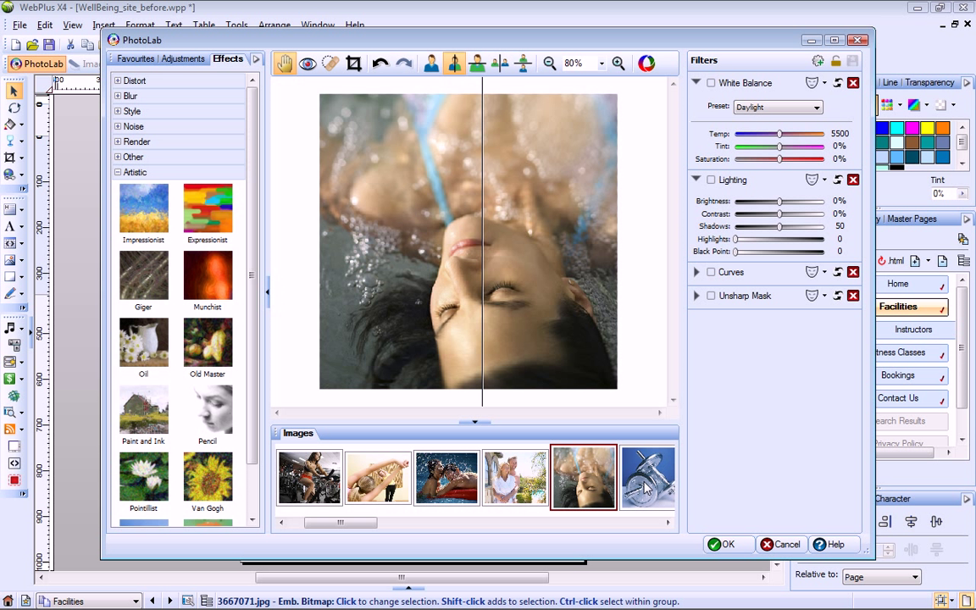
Delete the water photo's Unsharp Mask, Curves, Lighting and White Balance filters
click(853, 296)
click(853, 272)
click(853, 180)
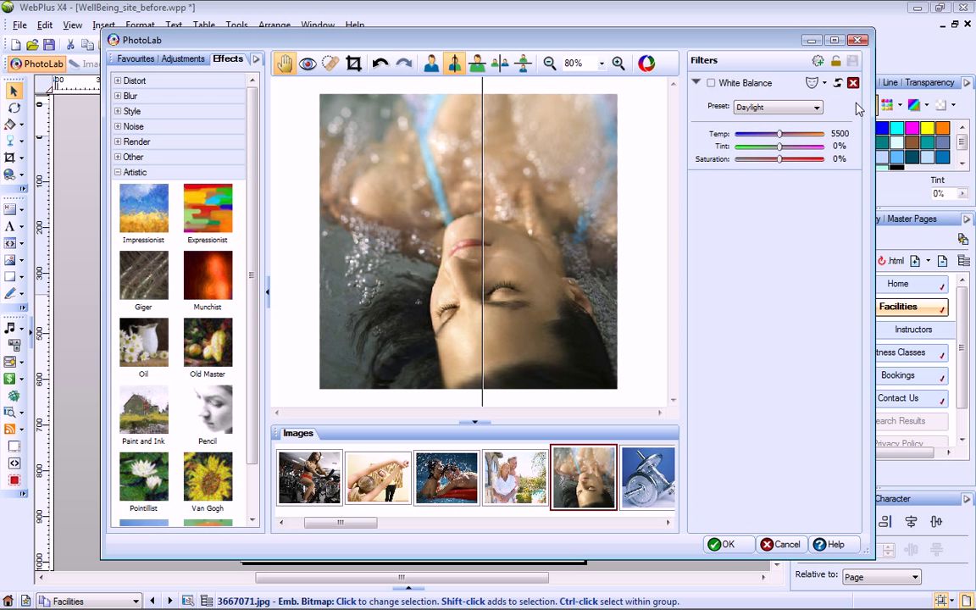
click(853, 82)
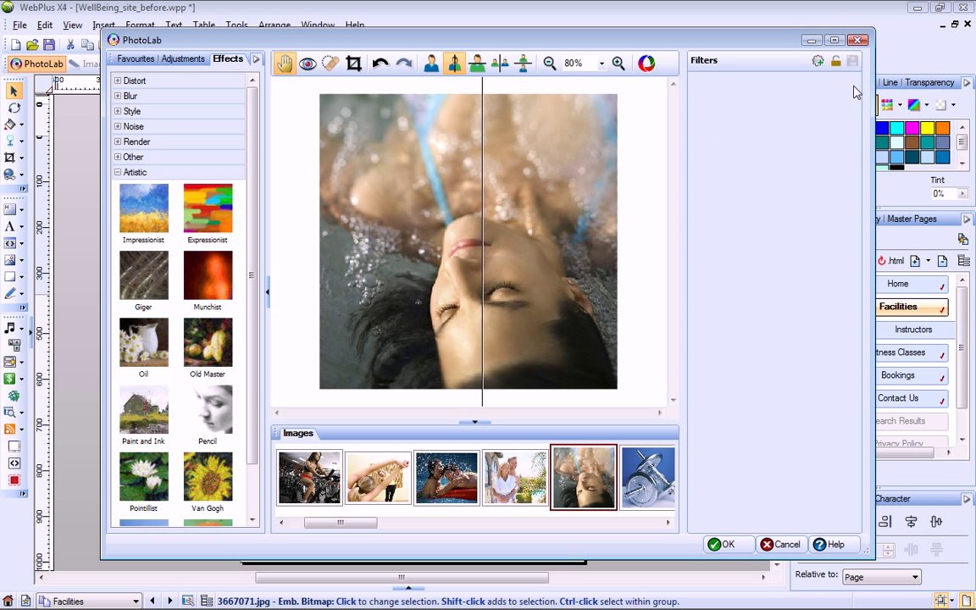
Try the Sepia favourite, then apply and commit the Old Photo look instead
click(144, 63)
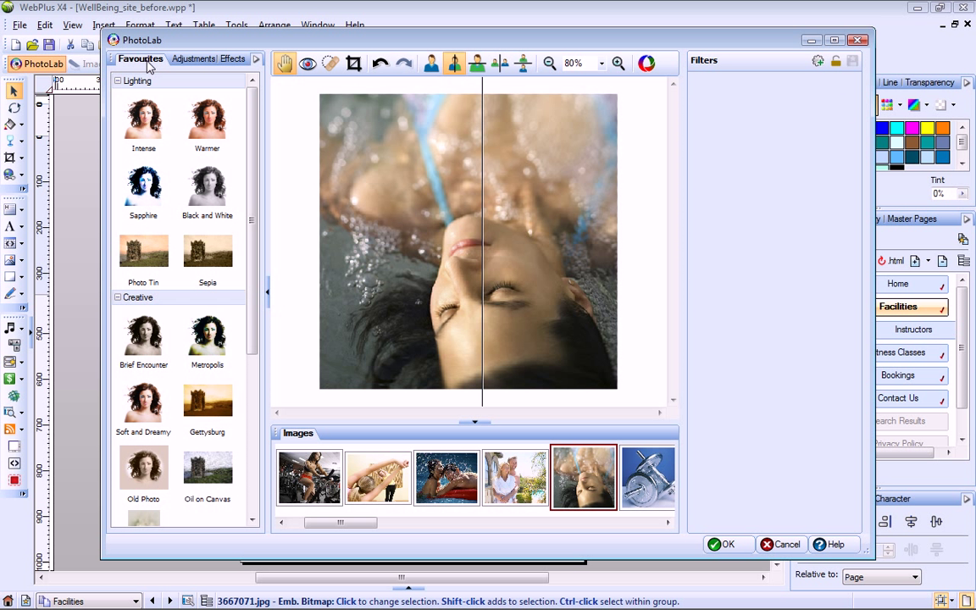
click(203, 261)
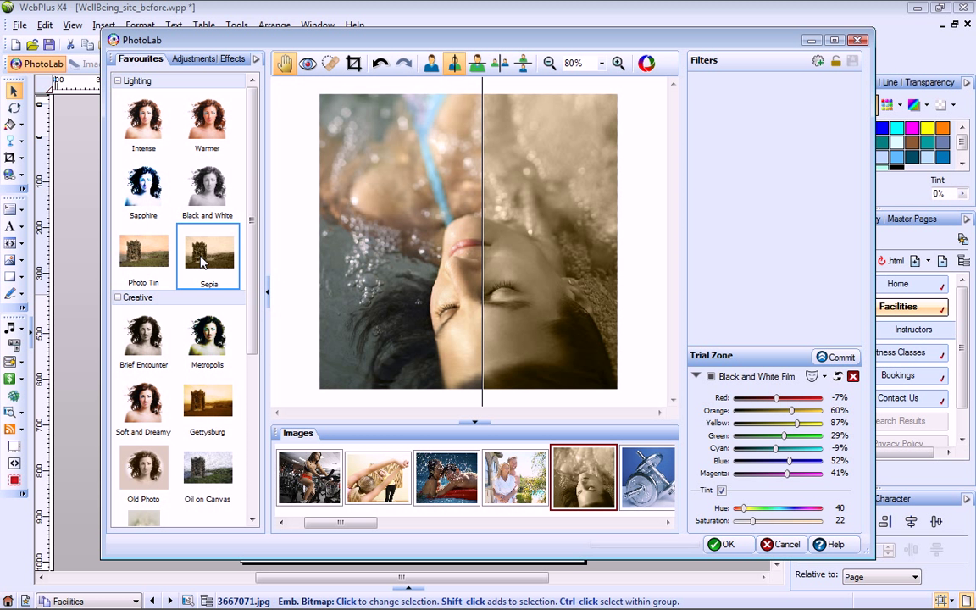
drag(482, 174, 406, 173)
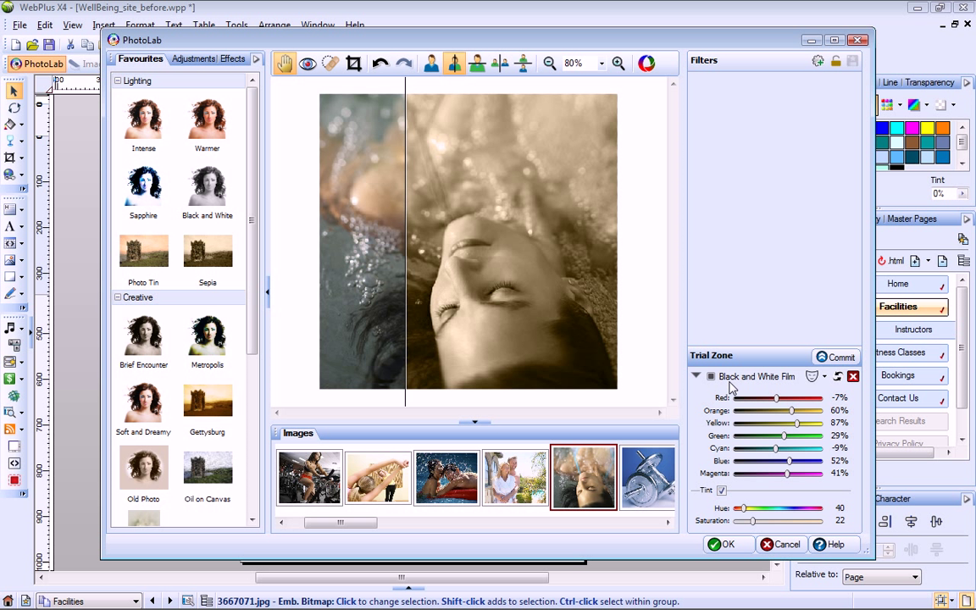
click(145, 471)
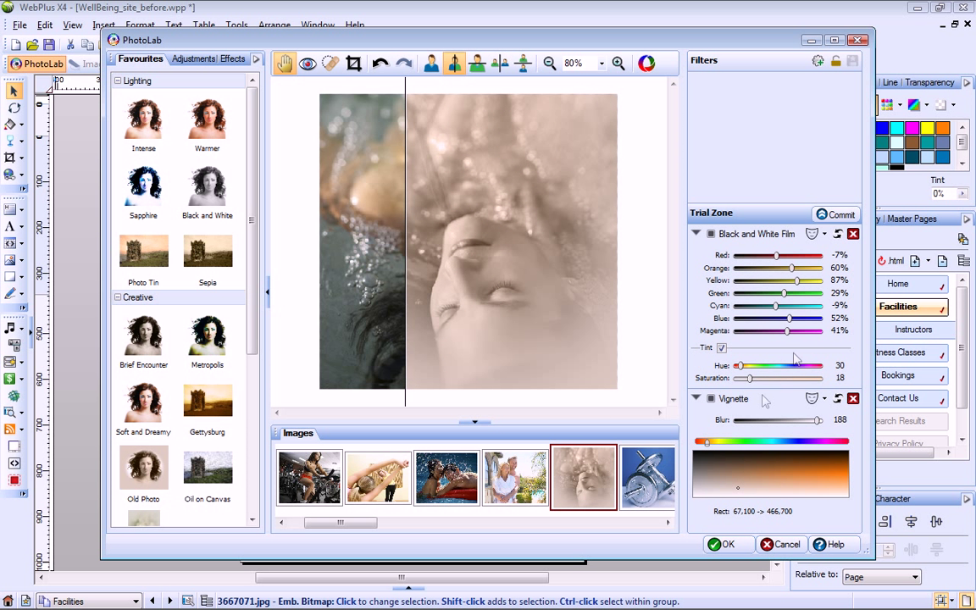
click(839, 214)
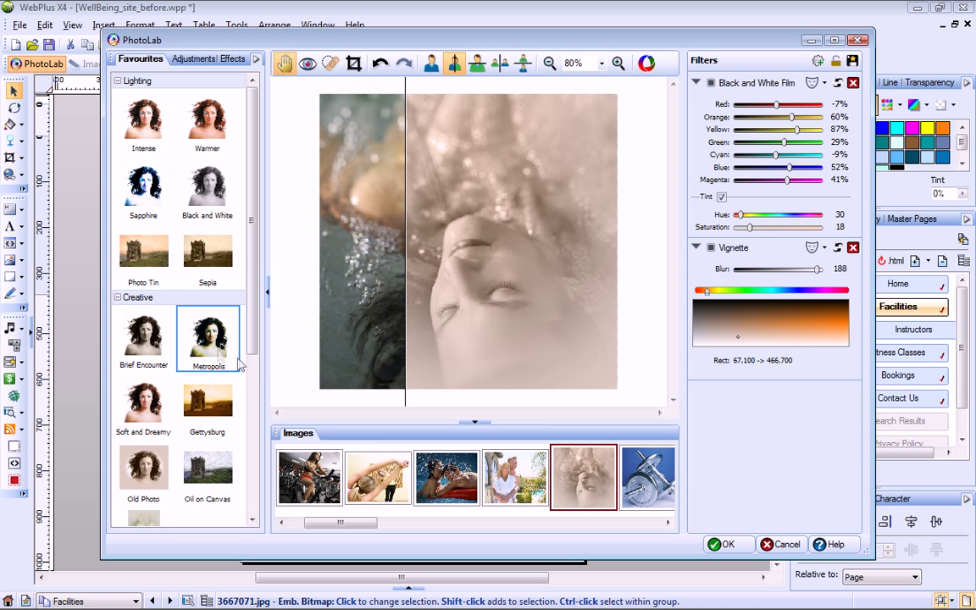
Add and commit the Metropolis favourite look on top of Old Photo
click(210, 343)
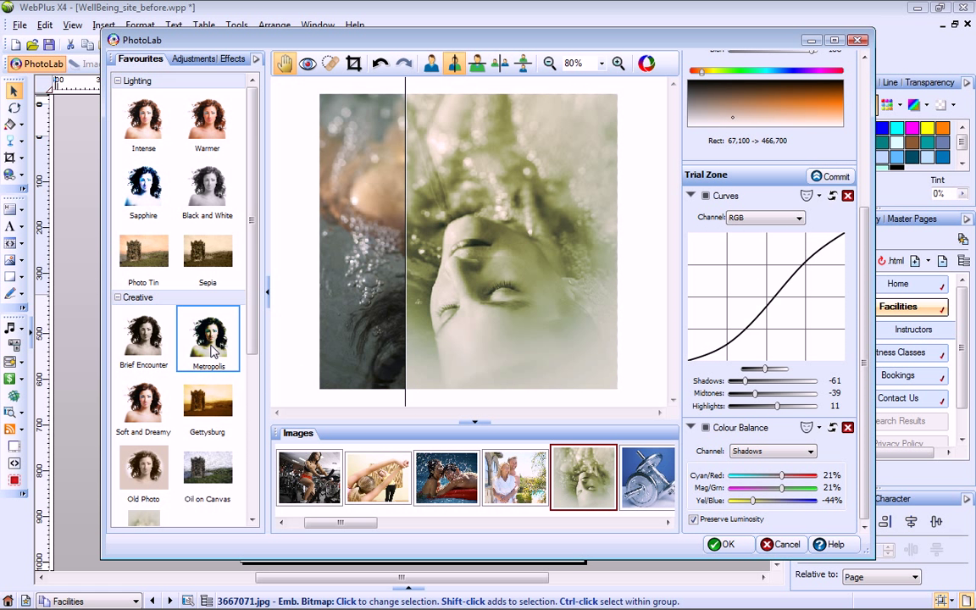
click(839, 179)
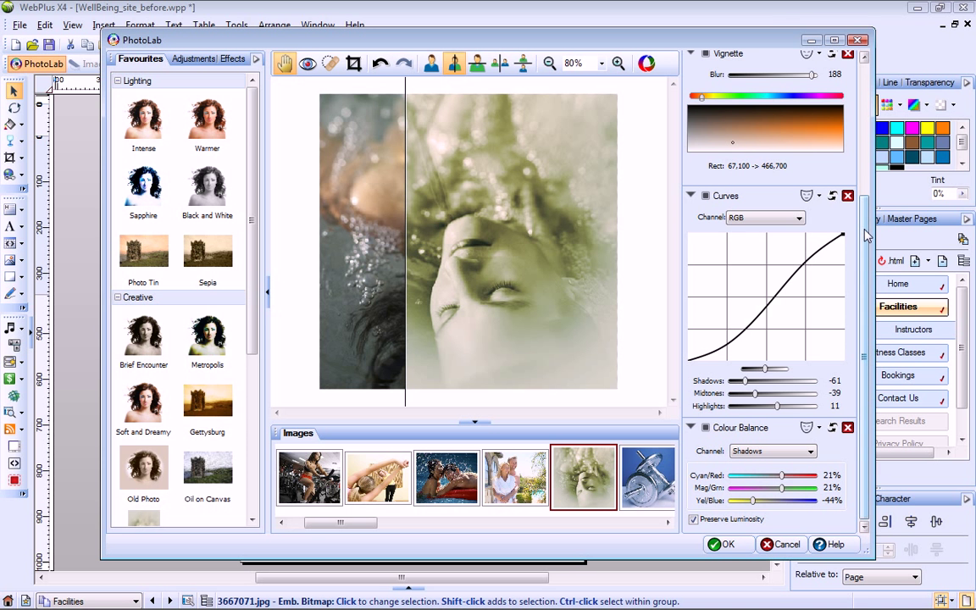
scroll(866, 236, up, 5)
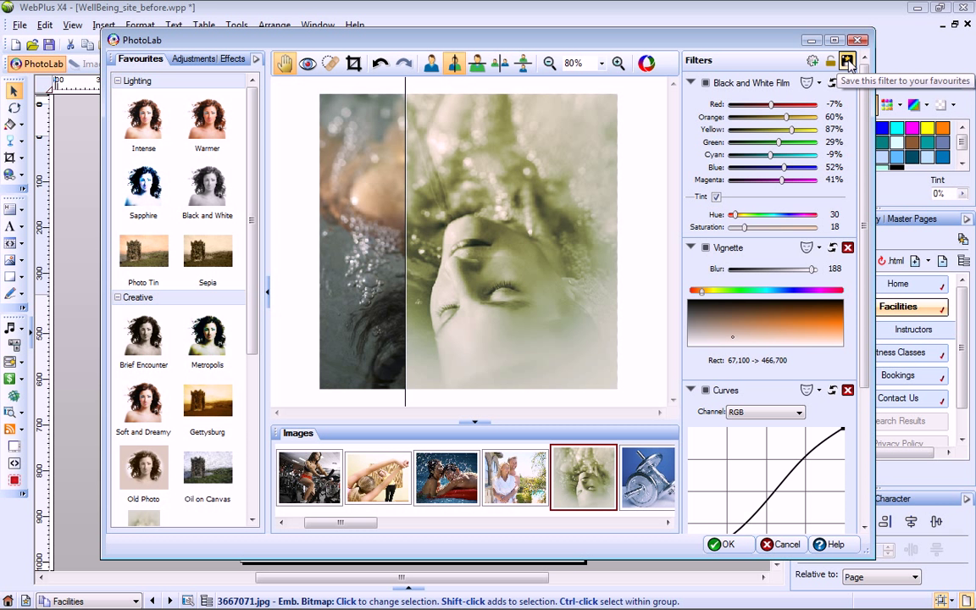
Save the current filter stack as a favourite named 'Metropolis Old Photo'
click(847, 63)
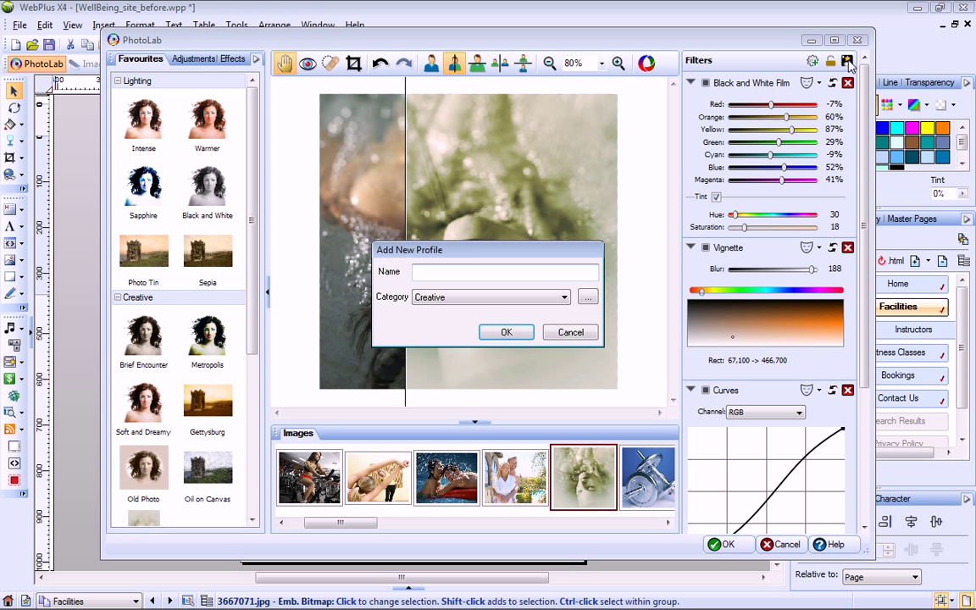
text(Metropolis Old Photo)
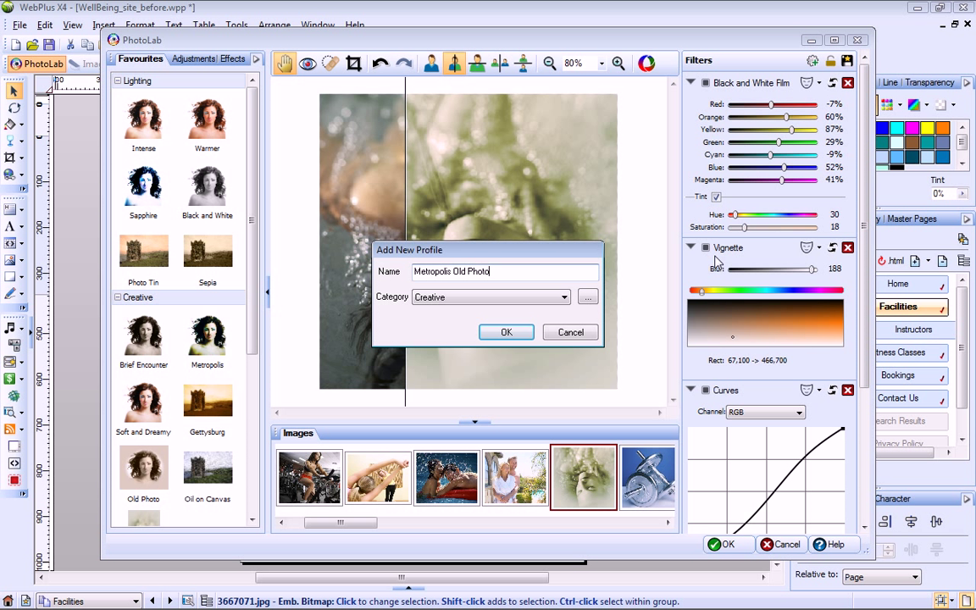
click(506, 331)
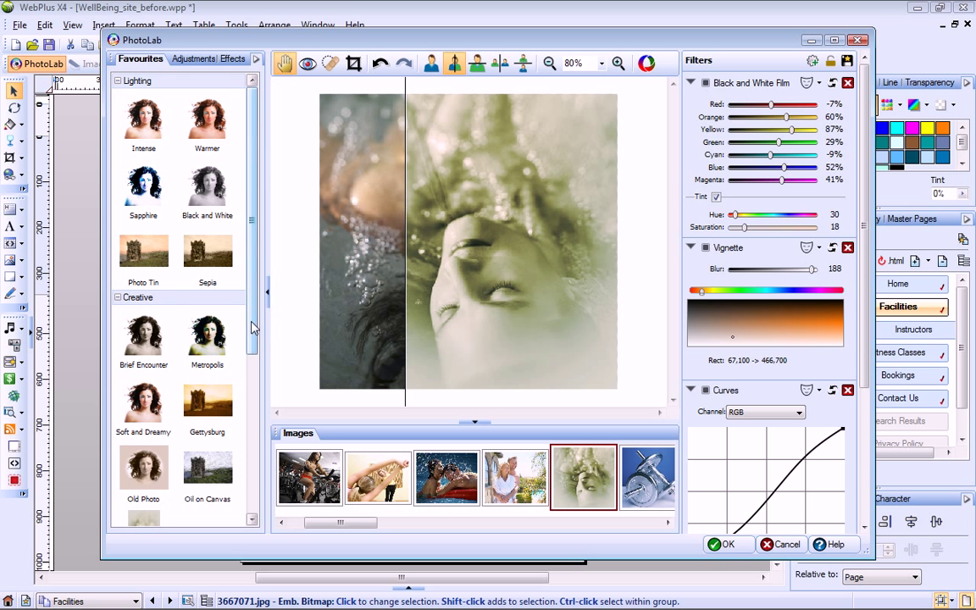
Apply the Metropolis Old Photo favourite to the dumbbell photo, then go to the next photo
scroll(253, 327, down, 3)
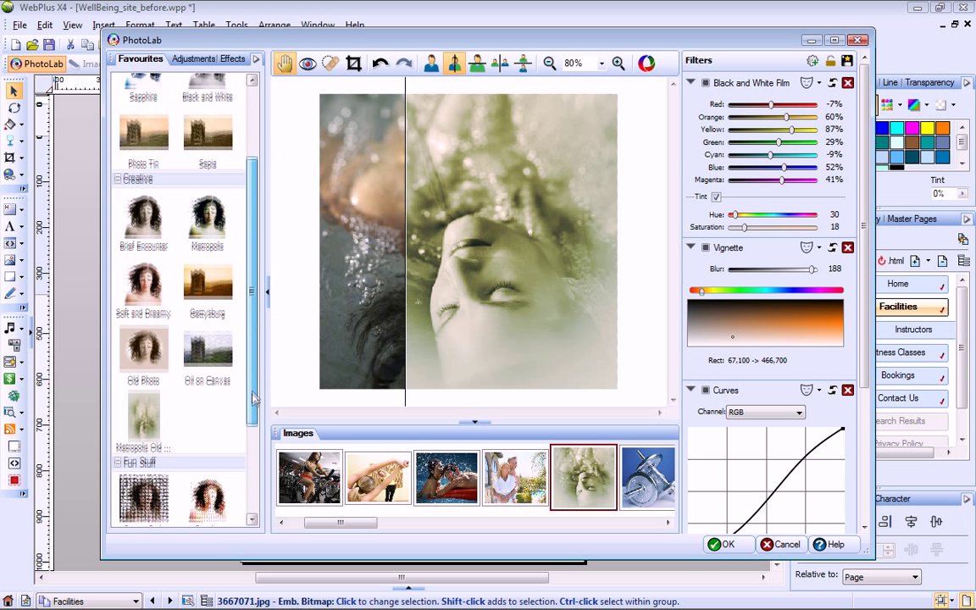
click(649, 477)
click(148, 402)
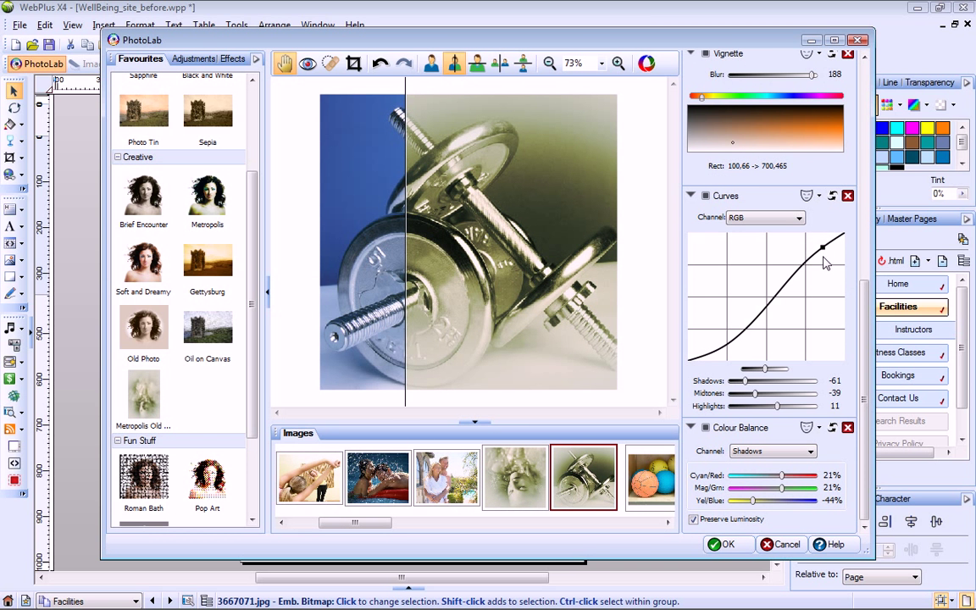
key(Right)
Trial Black and White Film on the pier-runner photo with a new Select mask over the background
click(140, 405)
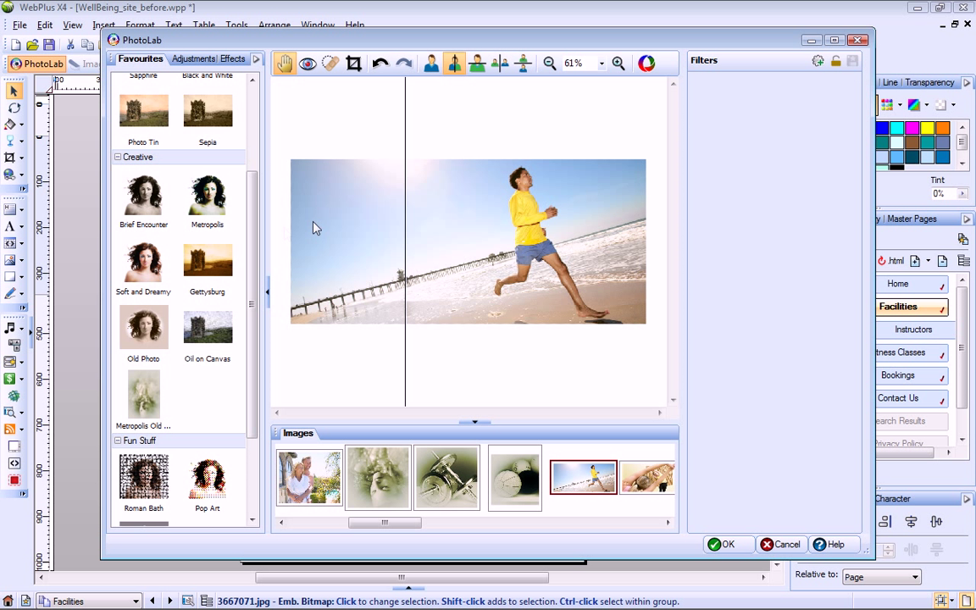
scroll(232, 161, up, 3)
drag(229, 165, 475, 254)
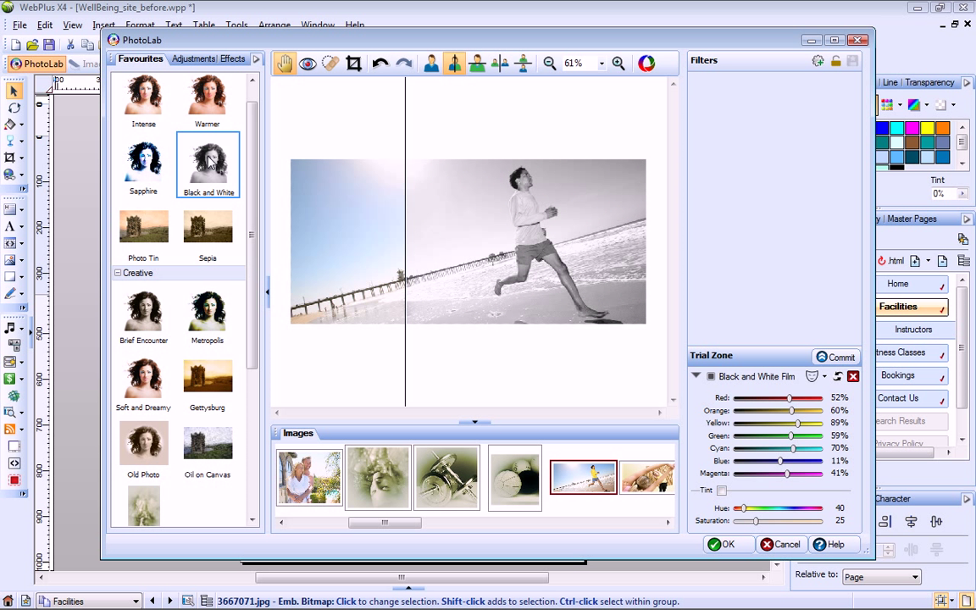
click(825, 377)
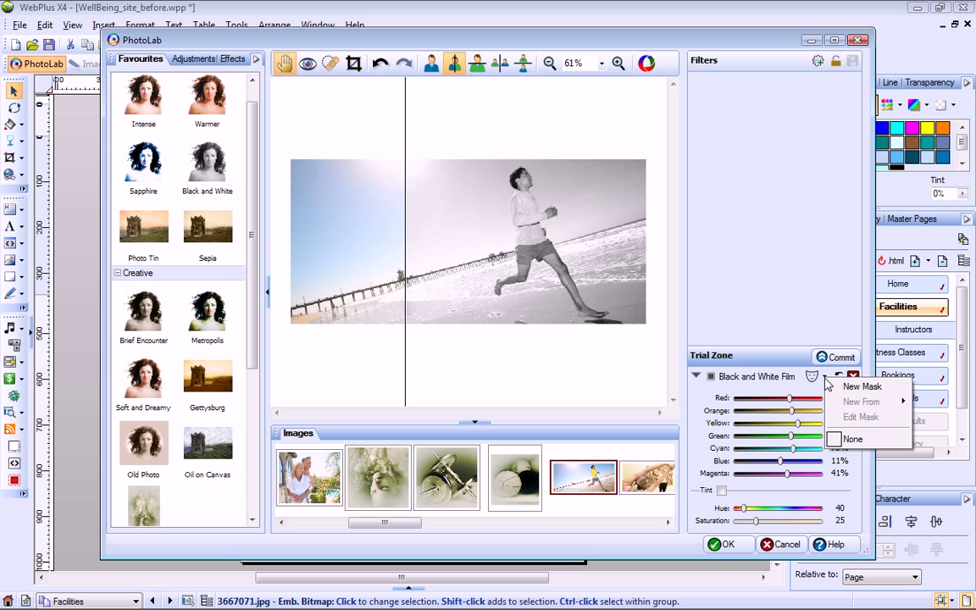
click(838, 389)
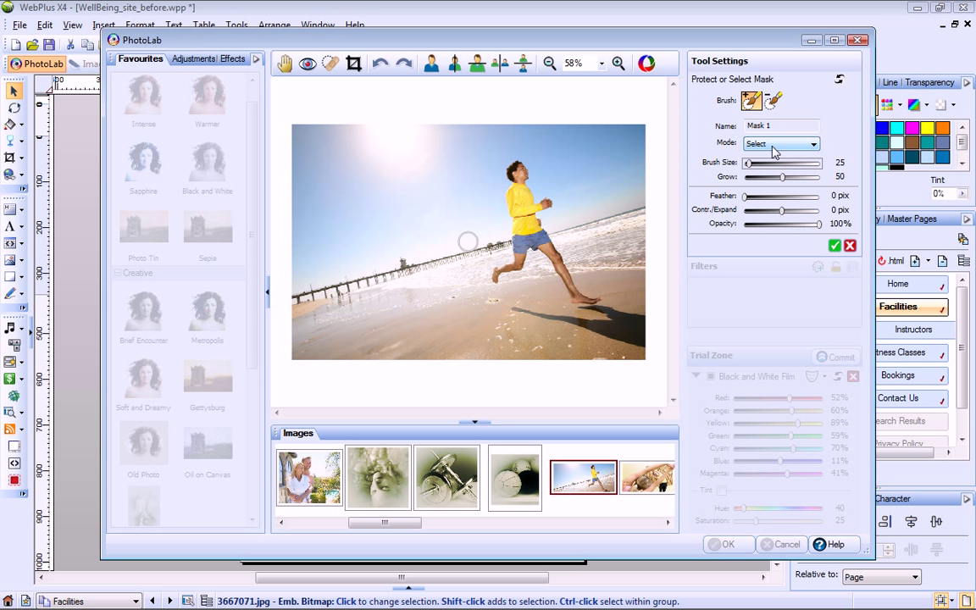
mouse_move(464, 240)
mouse_down()
mouse_move(490, 138)
mouse_move(521, 131)
mouse_move(630, 173)
mouse_move(592, 211)
mouse_move(570, 177)
mouse_move(430, 146)
mouse_move(347, 154)
mouse_move(406, 264)
mouse_move(488, 242)
mouse_move(502, 253)
mouse_move(303, 289)
mouse_move(459, 279)
mouse_move(509, 285)
mouse_move(543, 270)
mouse_move(529, 281)
mouse_move(527, 301)
mouse_move(559, 305)
mouse_move(641, 267)
mouse_move(568, 238)
mouse_move(631, 225)
mouse_move(570, 253)
mouse_move(613, 251)
mouse_move(625, 302)
mouse_move(614, 307)
mouse_move(634, 323)
mouse_move(621, 337)
mouse_move(335, 337)
mouse_move(388, 350)
mouse_move(504, 348)
mouse_move(426, 348)
mouse_move(638, 370)
mouse_up()
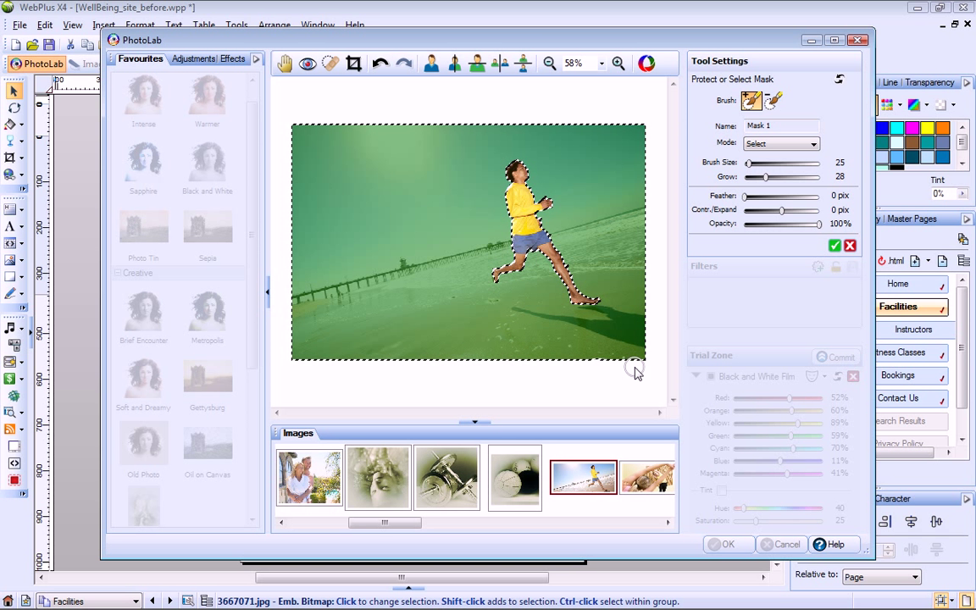
click(835, 247)
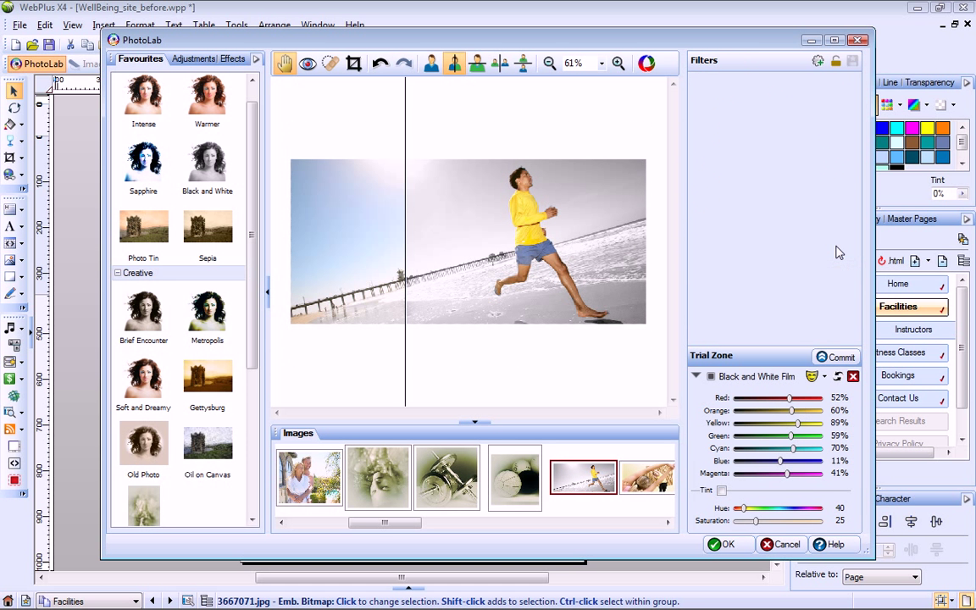
Commit the Black and White Film filter and preview its mask in Protect mode
click(839, 357)
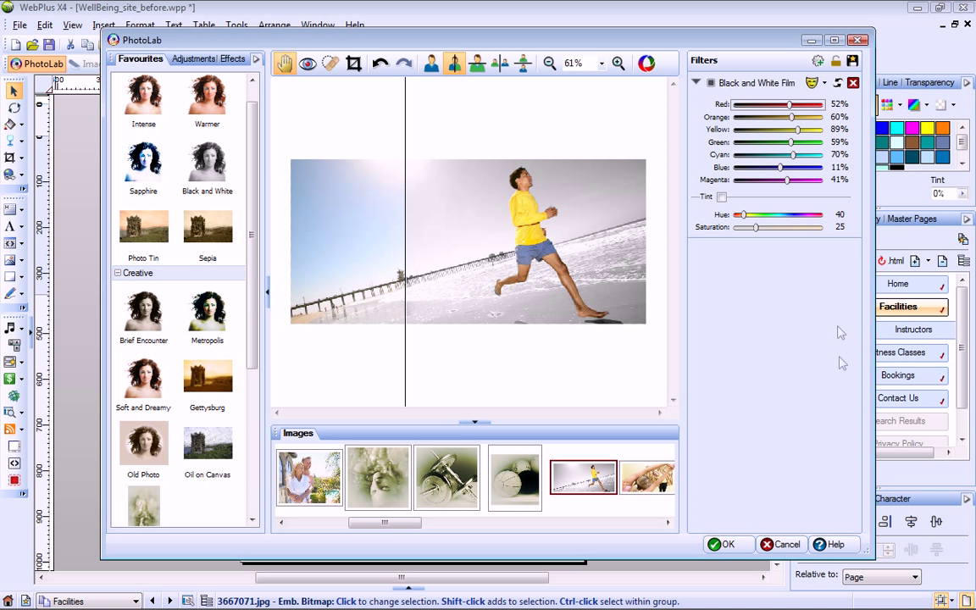
click(820, 82)
click(866, 125)
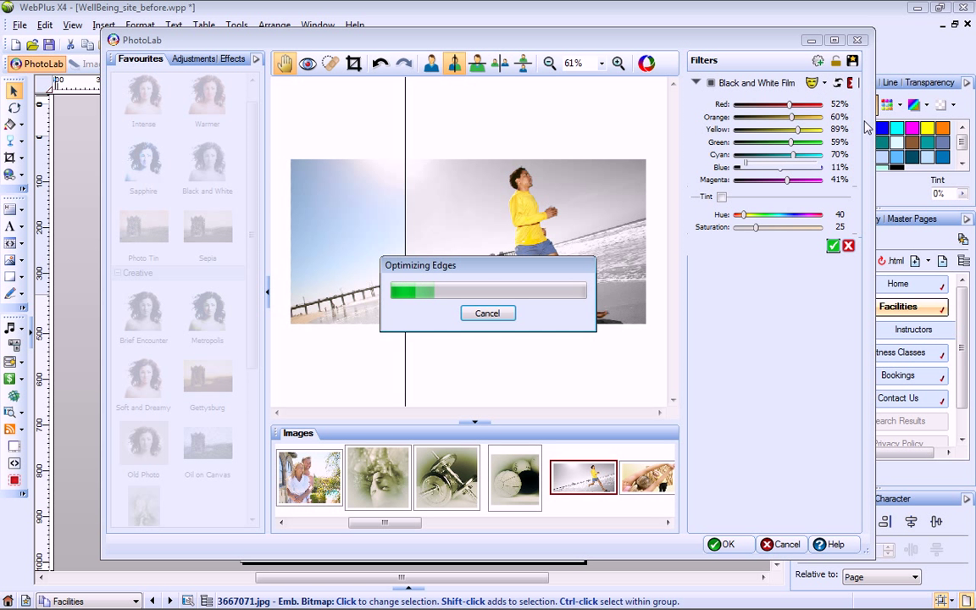
click(814, 144)
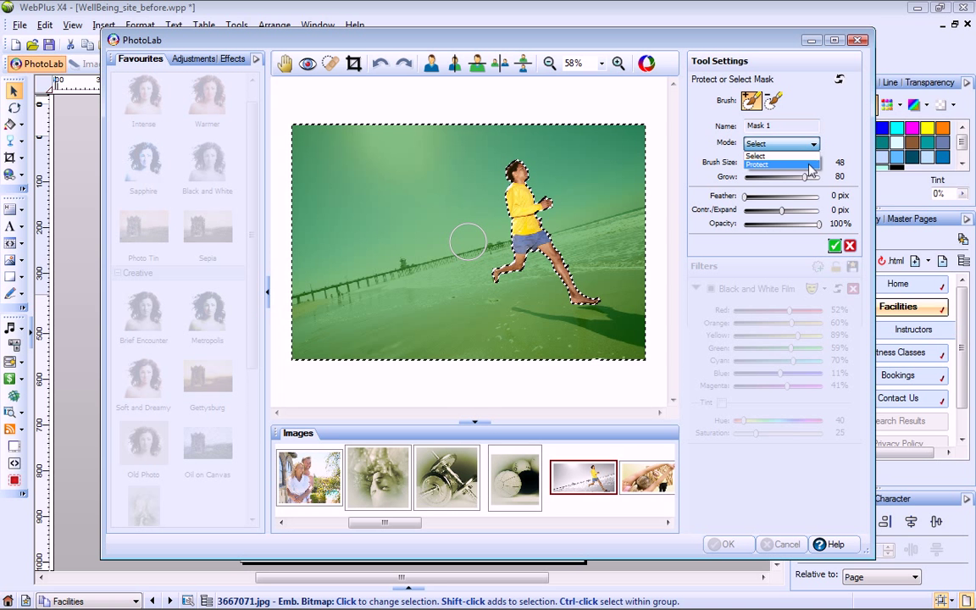
click(805, 164)
click(835, 246)
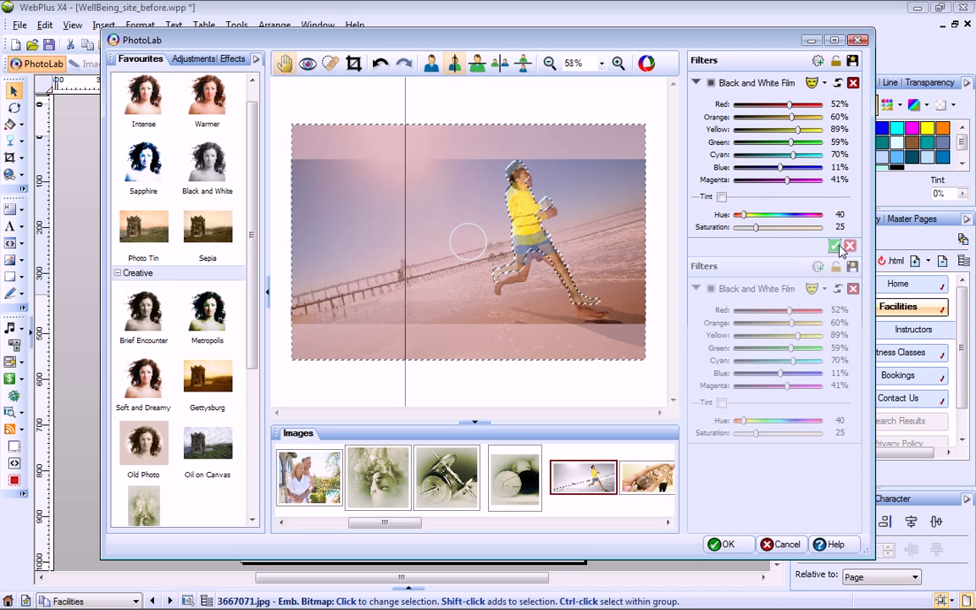
Set the mask mode back to Select so only the background turns black and white
click(813, 82)
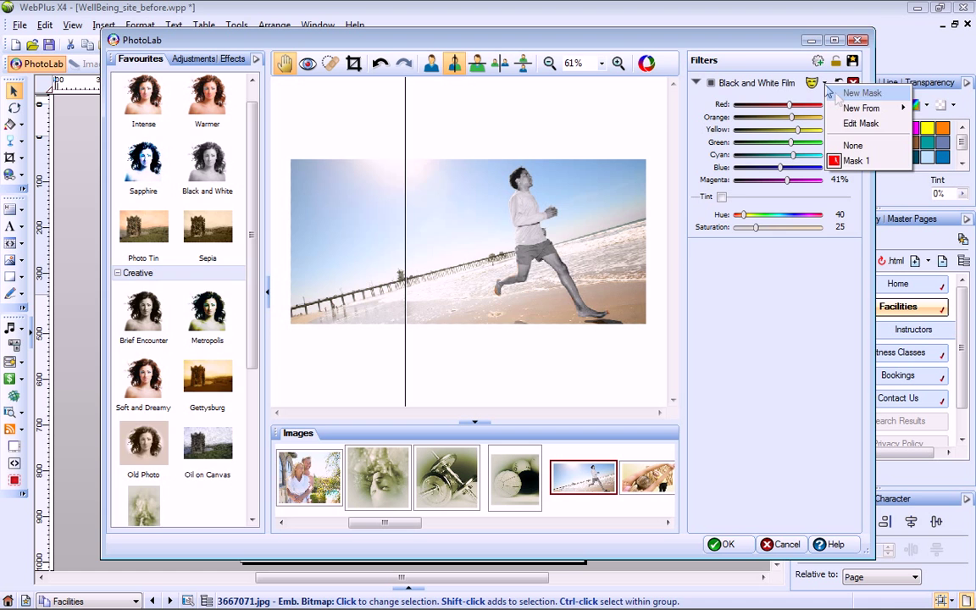
click(862, 126)
click(813, 144)
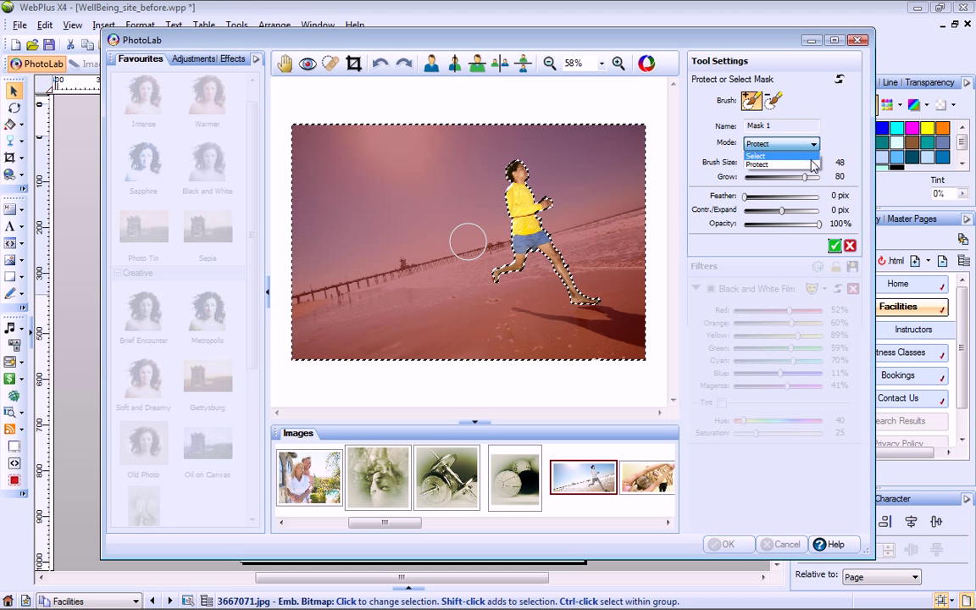
click(812, 161)
click(835, 246)
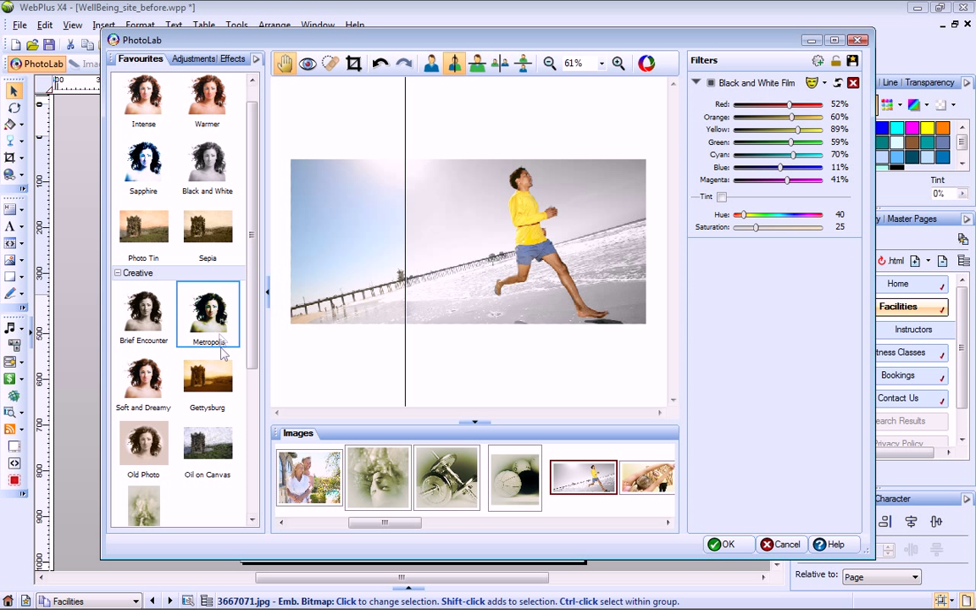
Preview the Metropolis favourite on the runner photo and open the Curves filter's mask options
drag(212, 306, 216, 321)
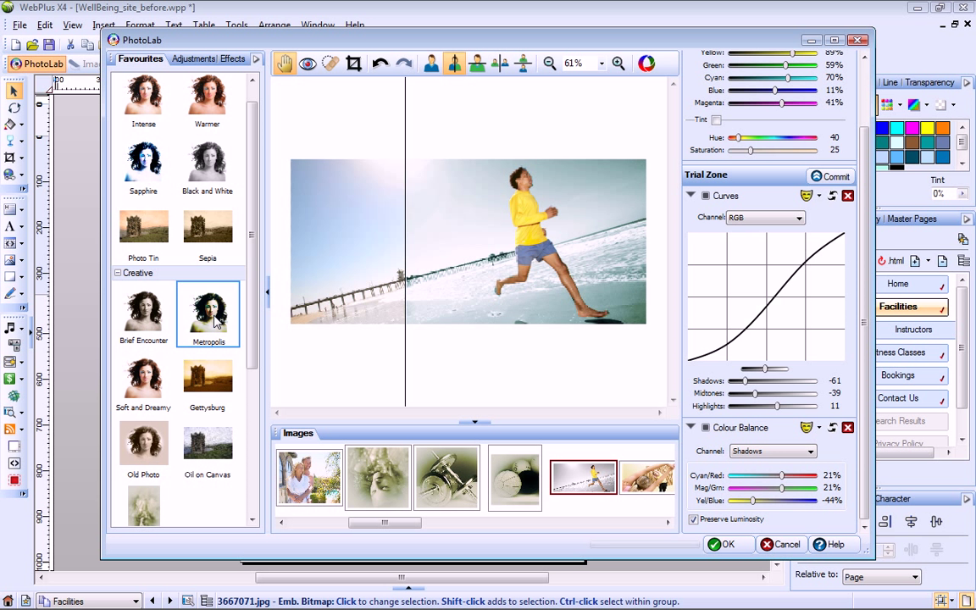
click(819, 198)
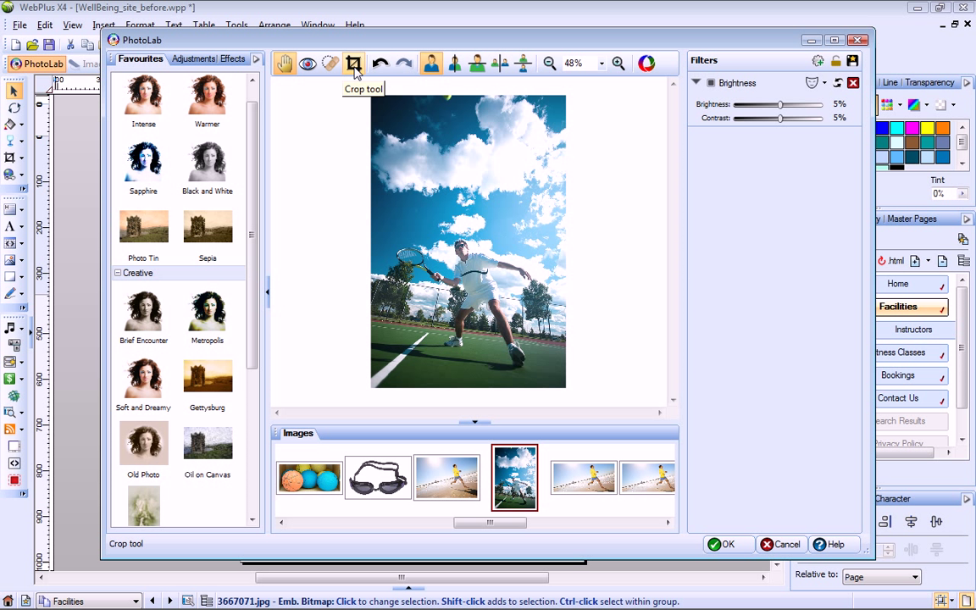
Straighten the tennis photo by 7° by levelling it along the court line
click(354, 64)
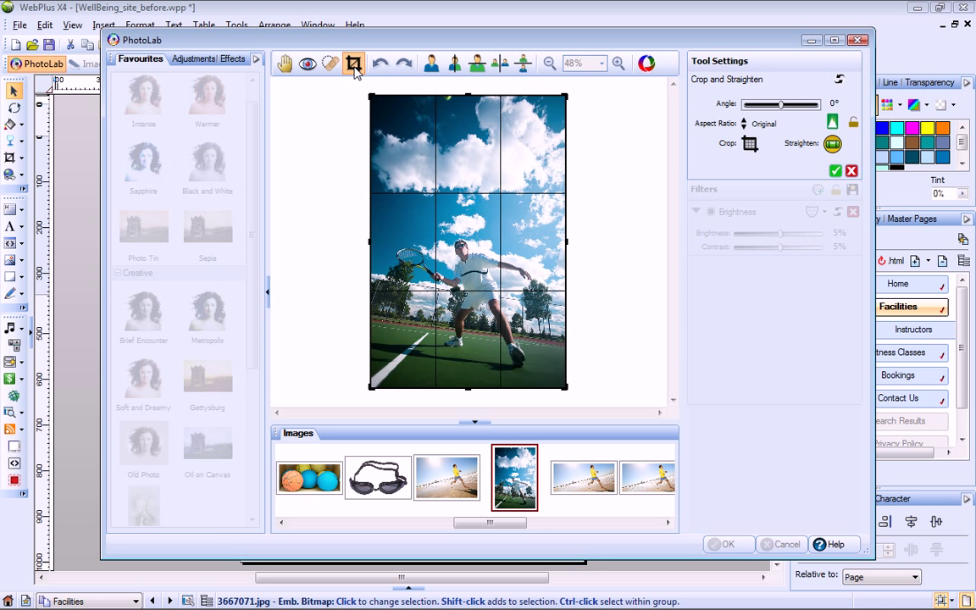
drag(780, 105, 784, 113)
click(833, 143)
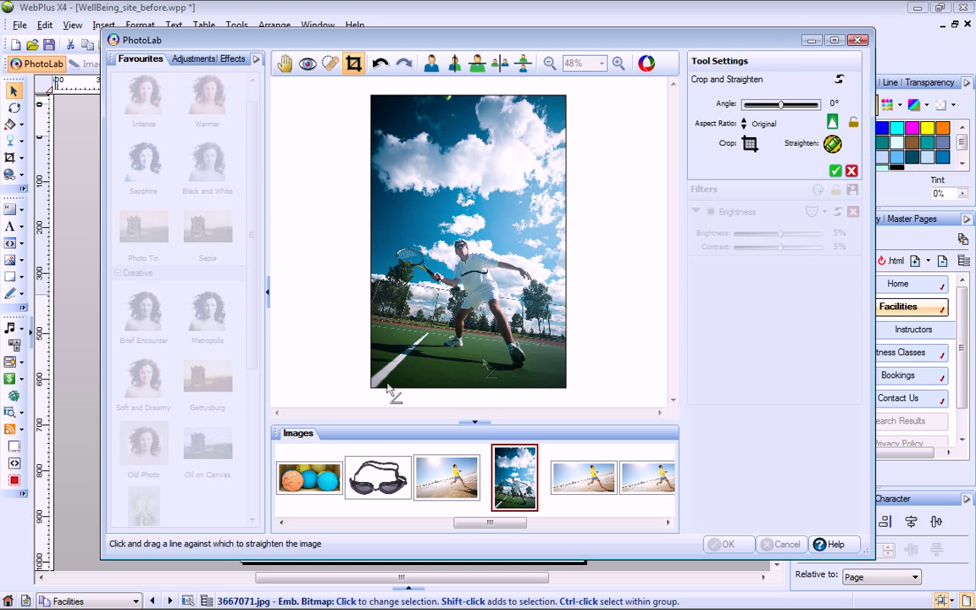
drag(354, 313, 577, 342)
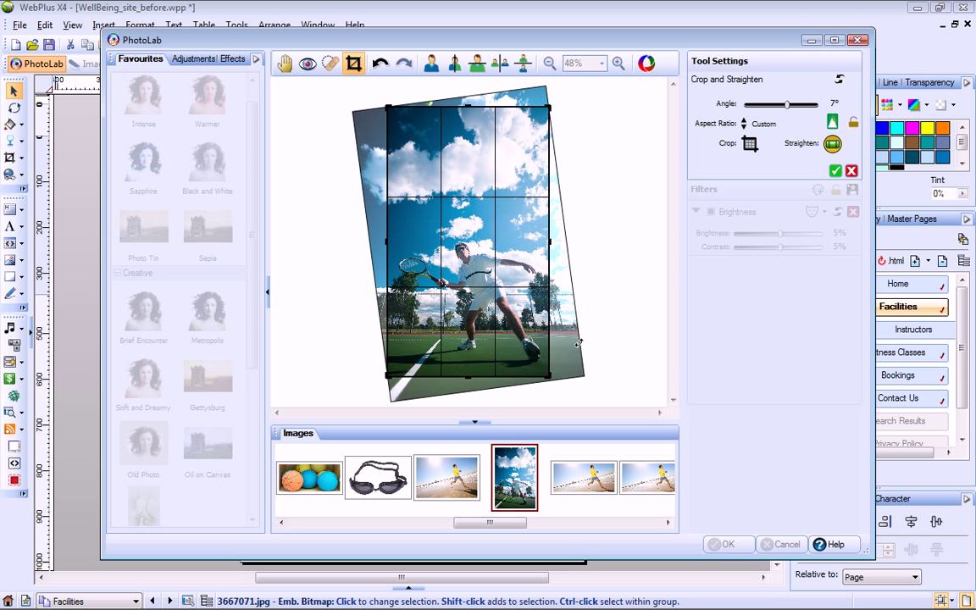
Crop the tennis photo to a 4 x 5 portrait framing the player and apply it
click(767, 124)
click(787, 195)
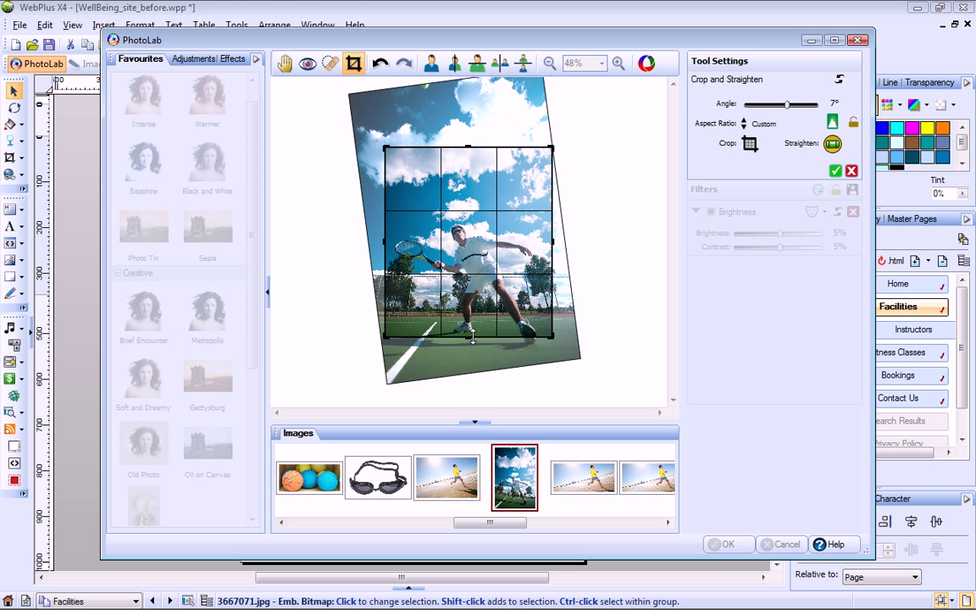
drag(554, 243, 551, 243)
key(ctrl+z)
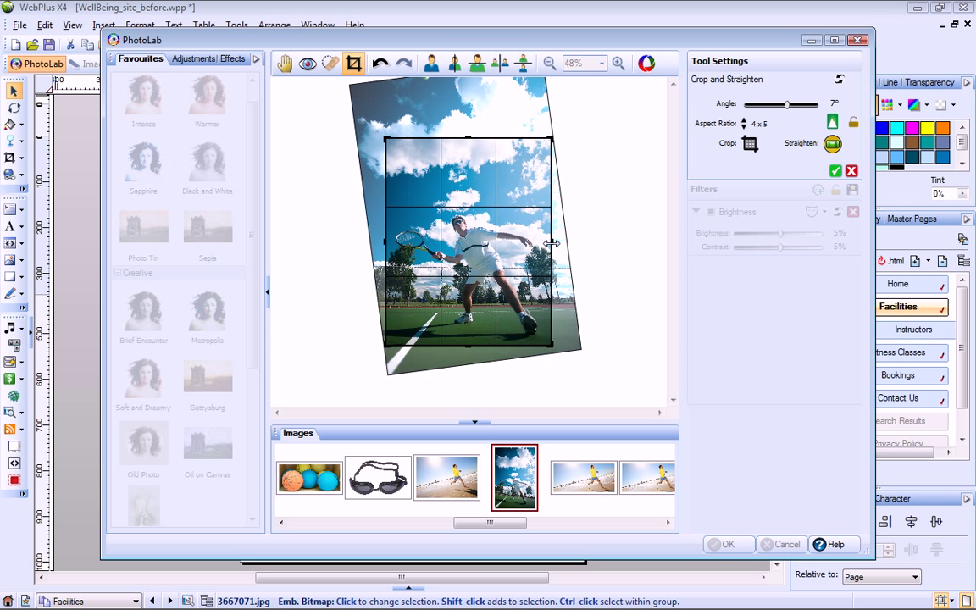
drag(447, 221, 482, 240)
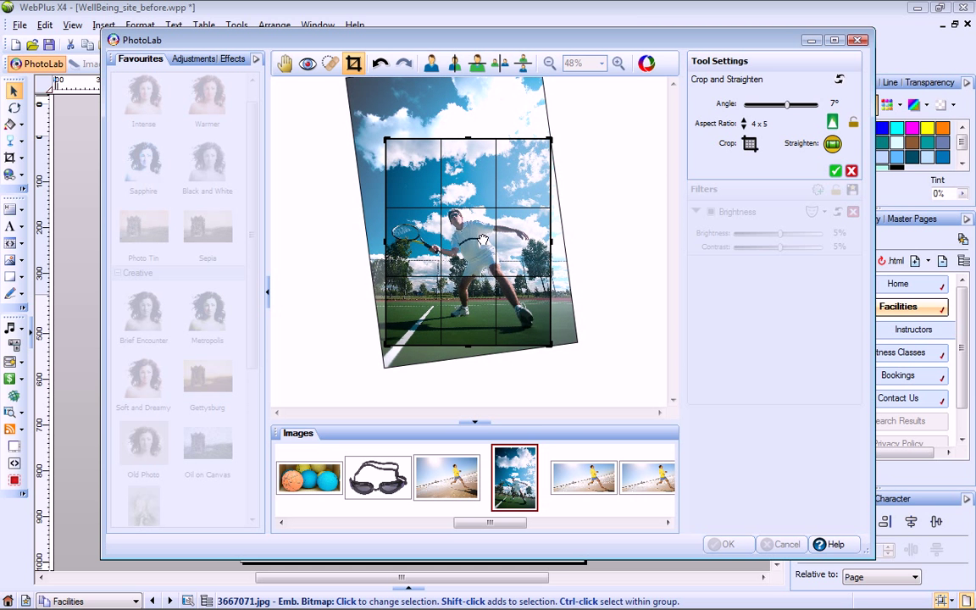
click(835, 171)
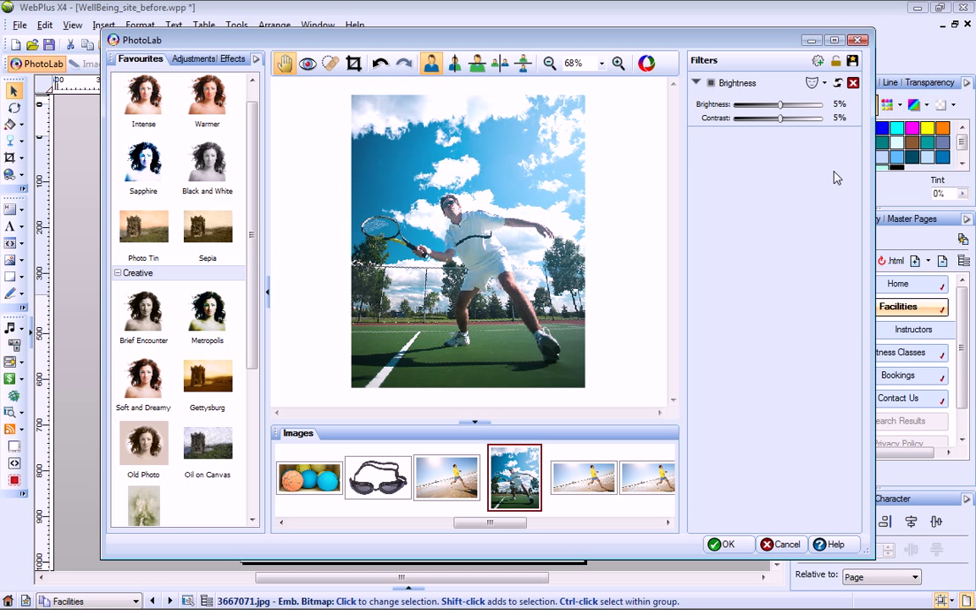
Keep the PhotoLab edits with OK, showing the colour runner on the monochrome beach on the Facilities page
click(722, 544)
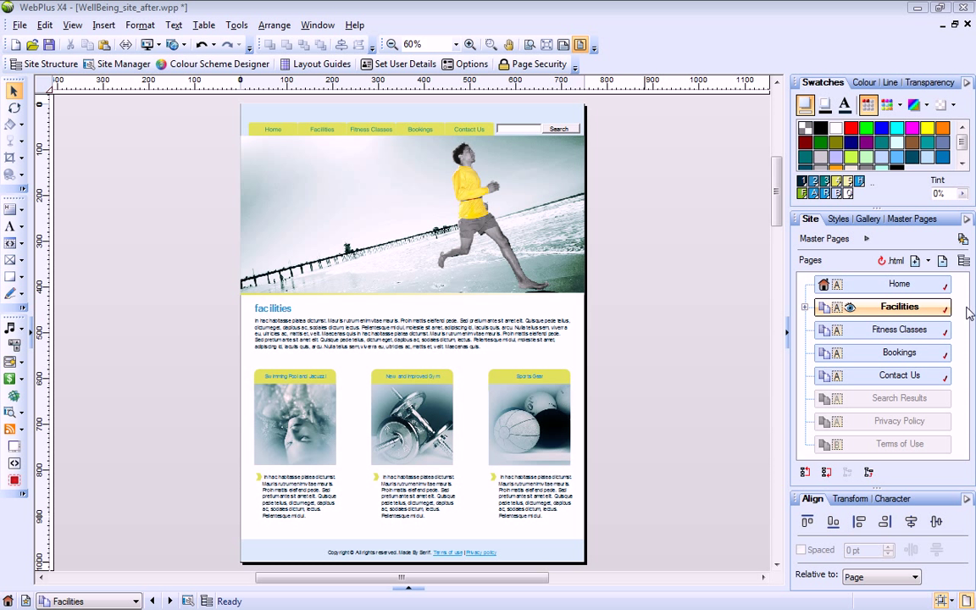